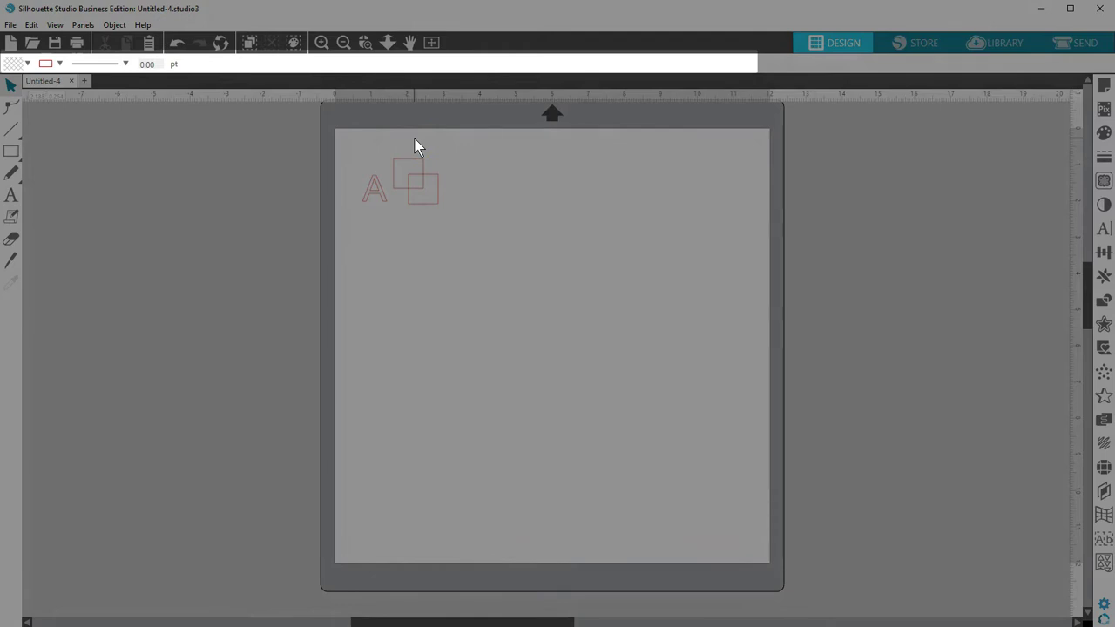
- Select the two overlapping squares, the letter A and the squares again to compare the quick-access options for shapes and text
left_click(426, 169)
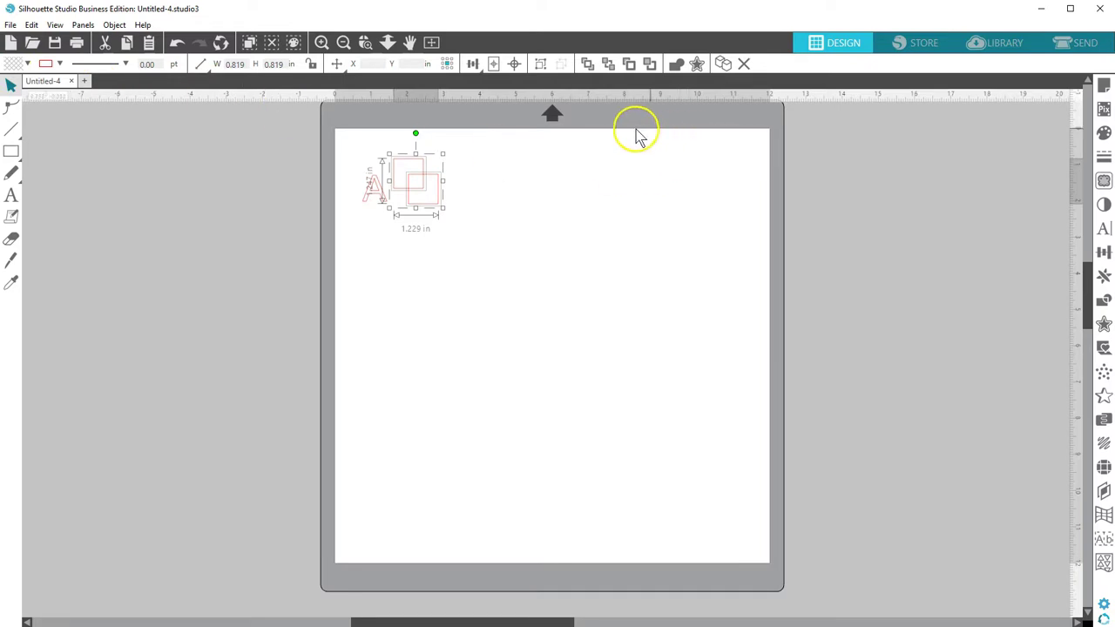
left_click(367, 193)
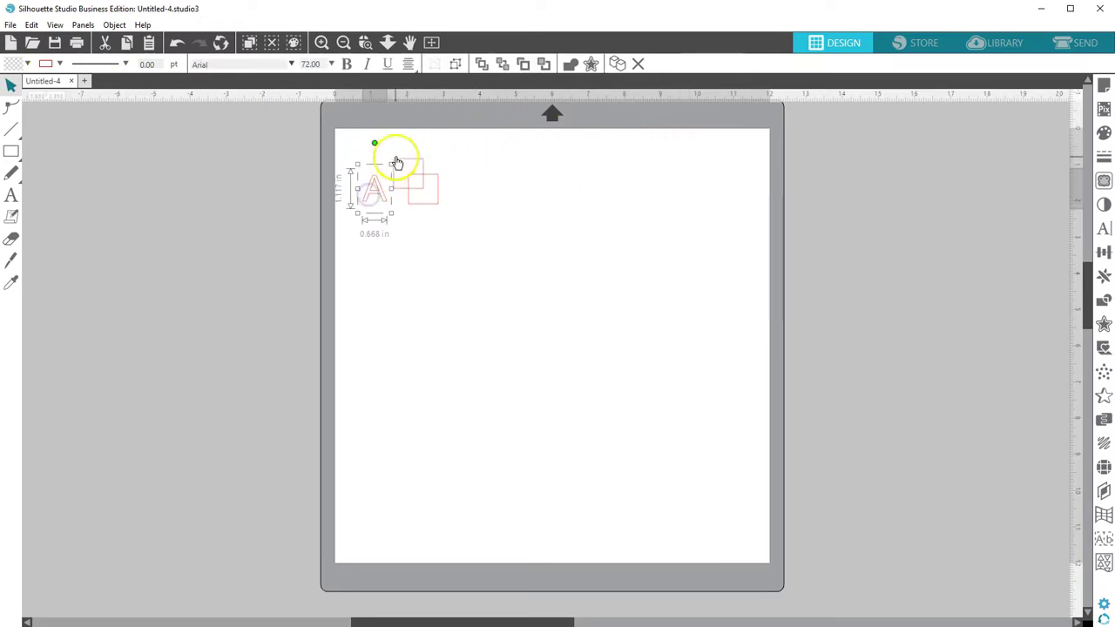
left_click(435, 188)
left_click_drag(434, 189, 421, 173)
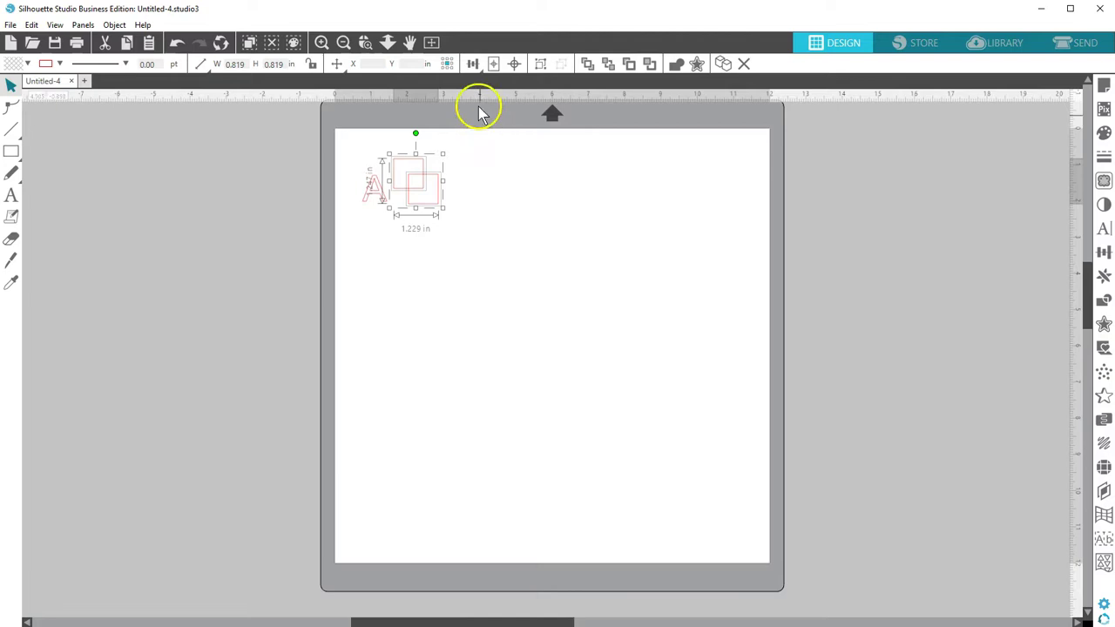
- View the quick-access align and move options for the two squares, and clear the selection
left_click(477, 68)
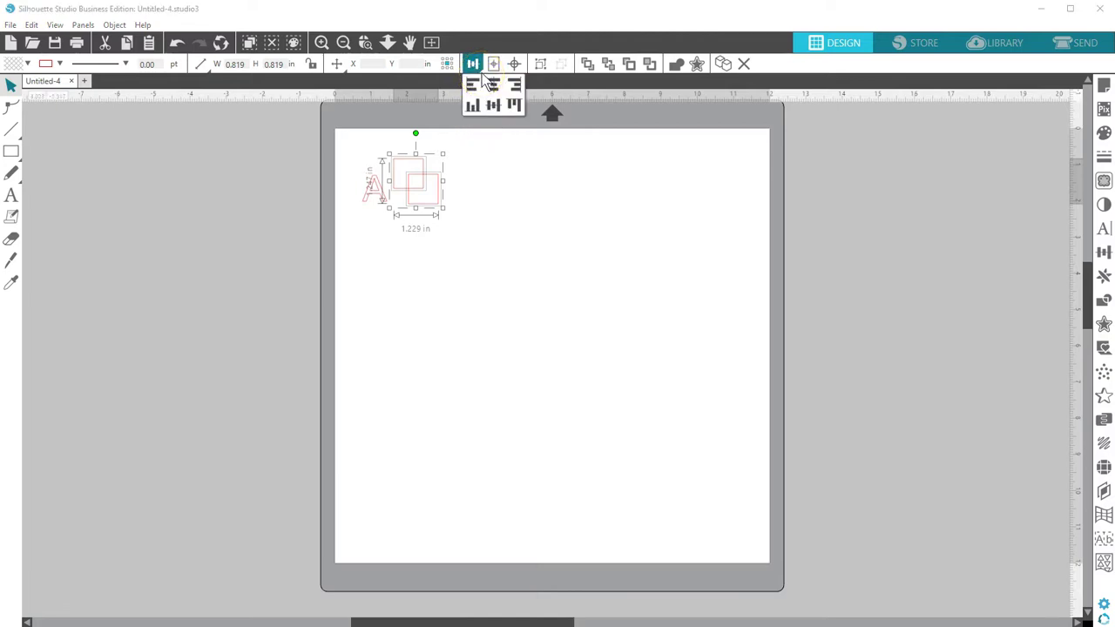
left_click(338, 64)
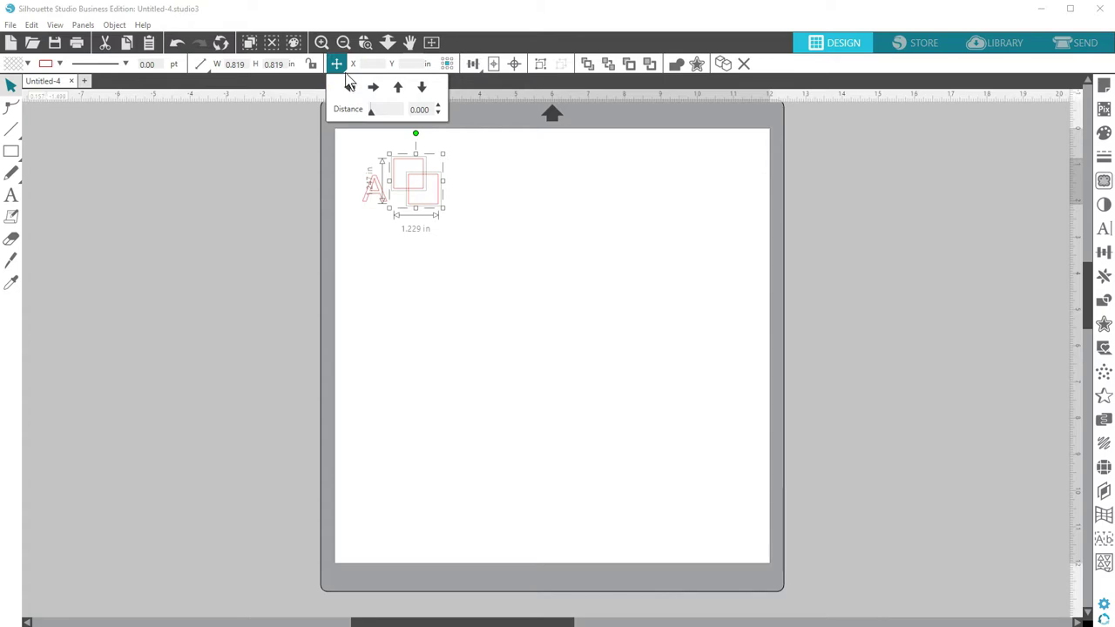
left_click(637, 249)
left_click(636, 247)
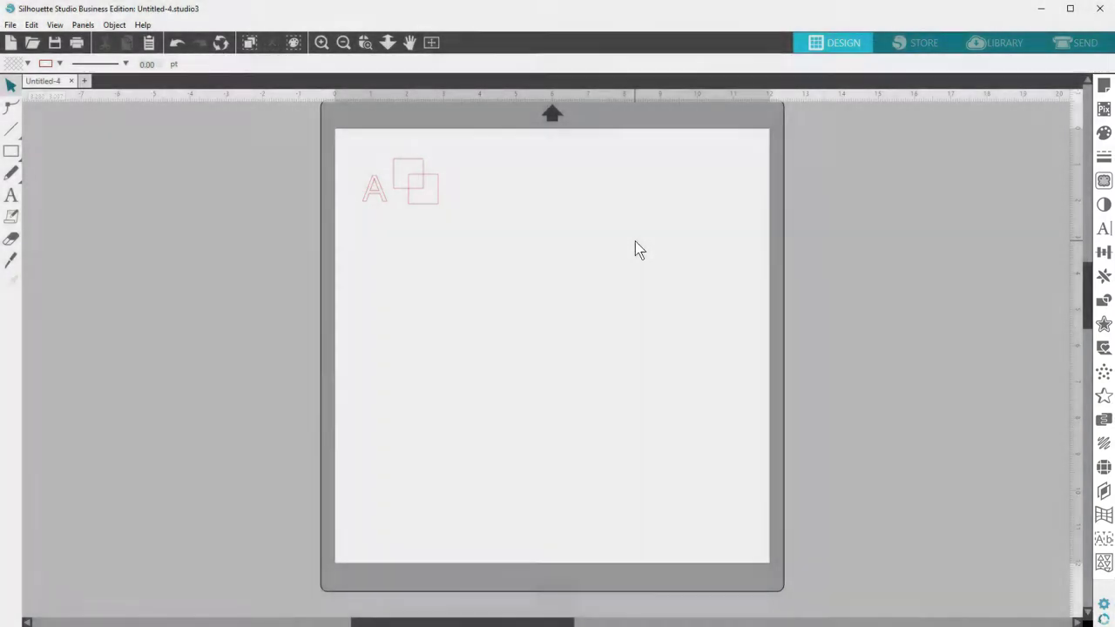
left_click(660, 240)
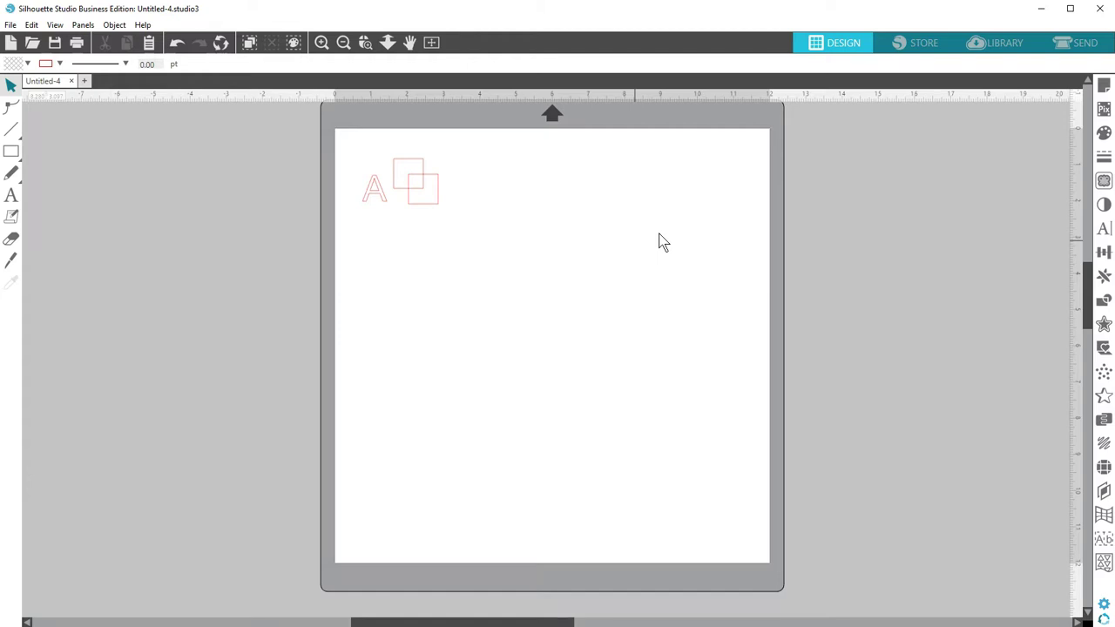
- Look through the panels of the Designer Edition window, including Modify, Shadow and the line, text and transform settings
left_click(548, 47)
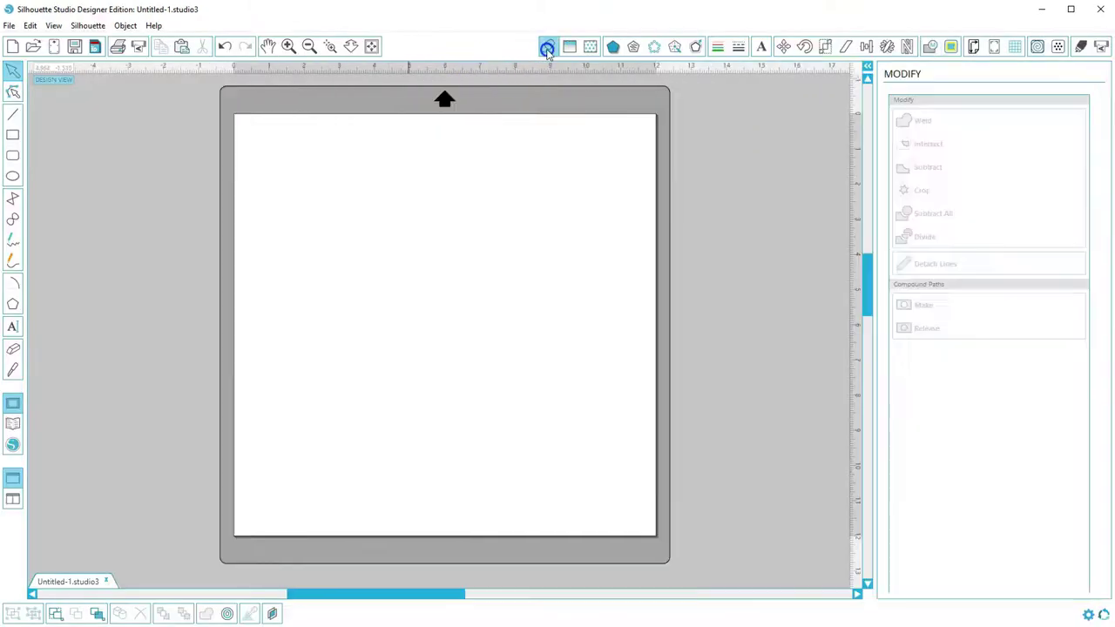
left_click(667, 45)
left_click(612, 46)
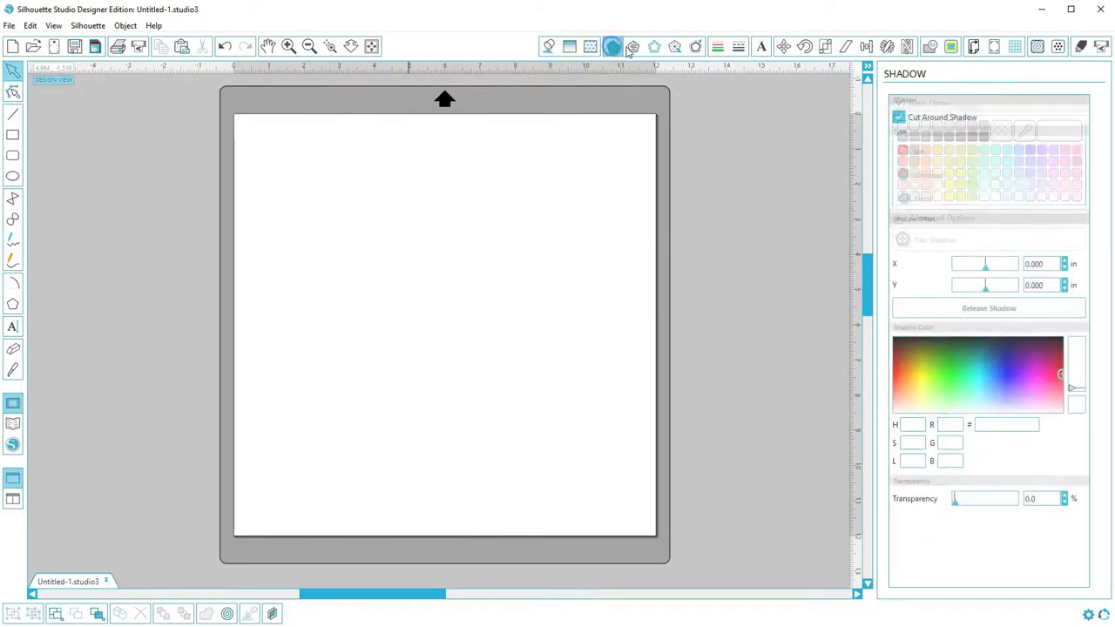
left_click(675, 46)
left_click(696, 46)
left_click(716, 46)
left_click(762, 47)
left_click(783, 47)
left_click(825, 46)
left_click(887, 46)
left_click(929, 47)
left_click(993, 48)
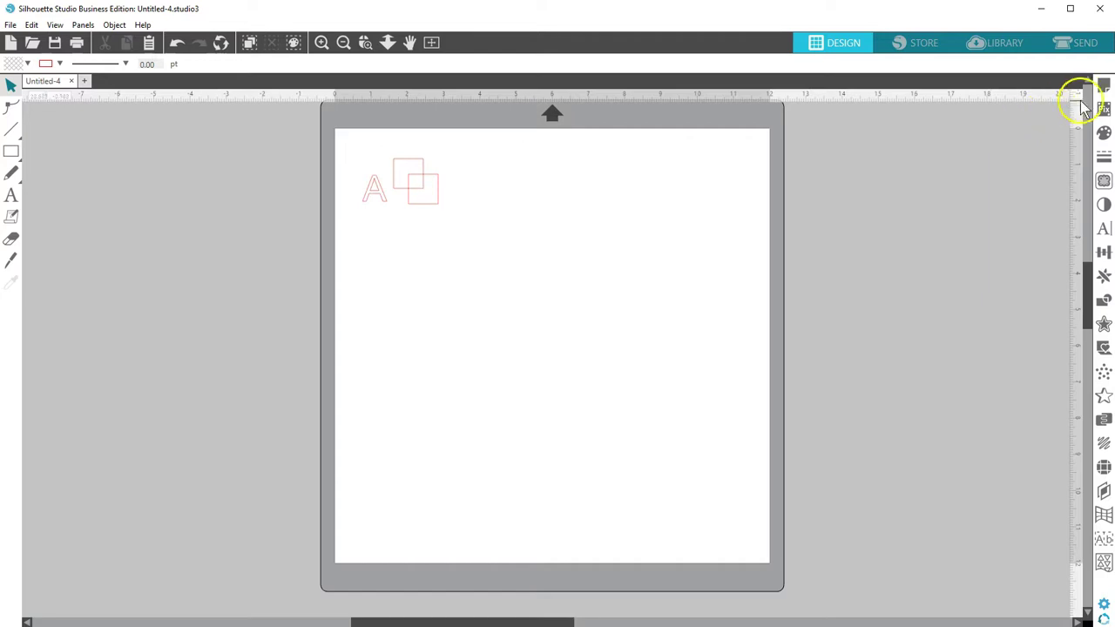
- Open the Page Setup and Line Style panels and place both floating over the work area
left_click(1103, 87)
left_click(1015, 106)
left_click_drag(1014, 108, 794, 164)
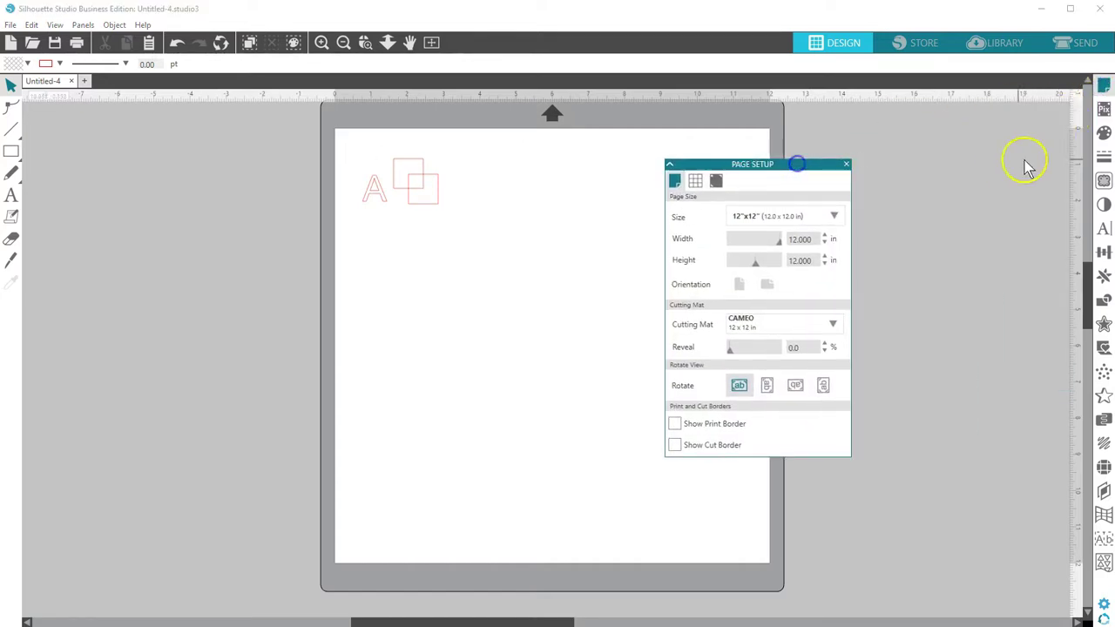
left_click(1103, 154)
left_click_drag(1003, 107, 983, 402)
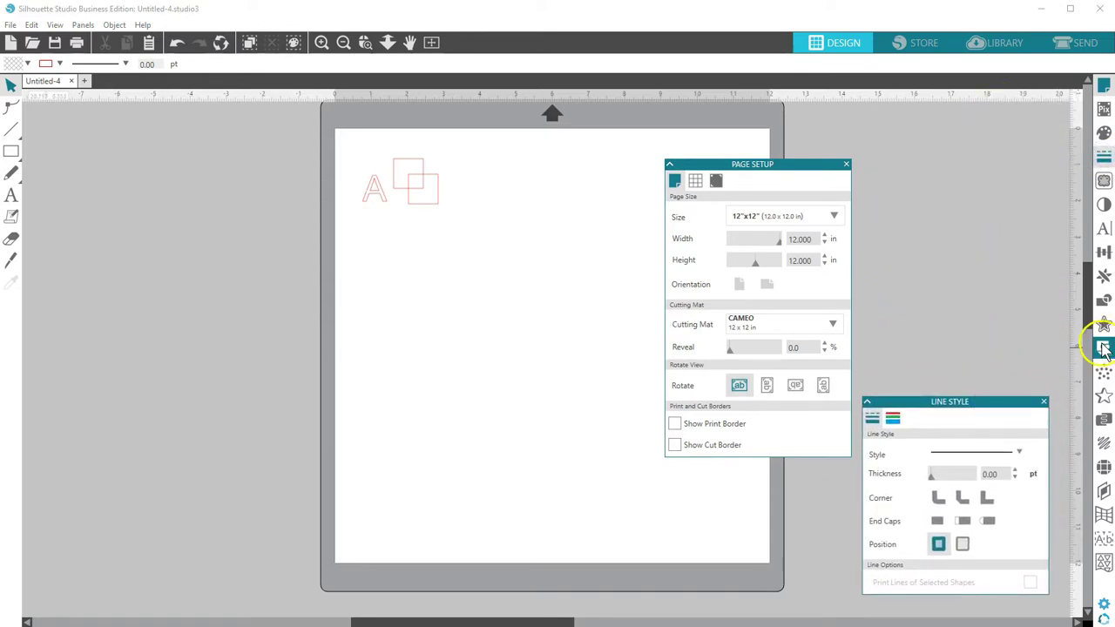
- View the Popup, image effects, text style and Transform panels one after another alongside the floating panels
left_click(1103, 345)
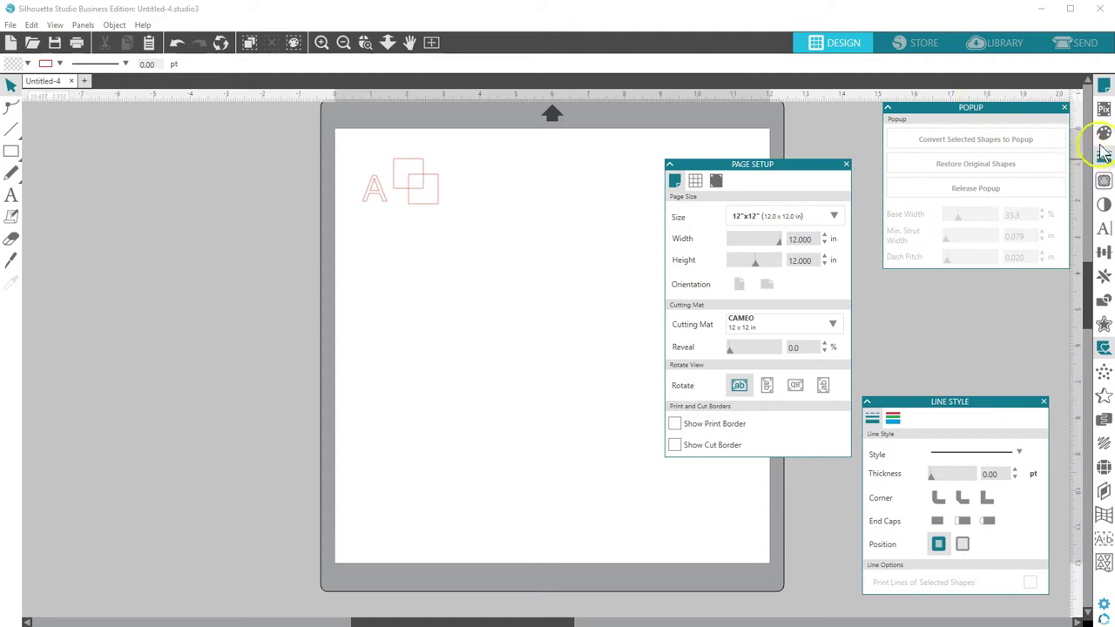
left_click(1103, 204)
left_click(1104, 230)
left_click(1104, 254)
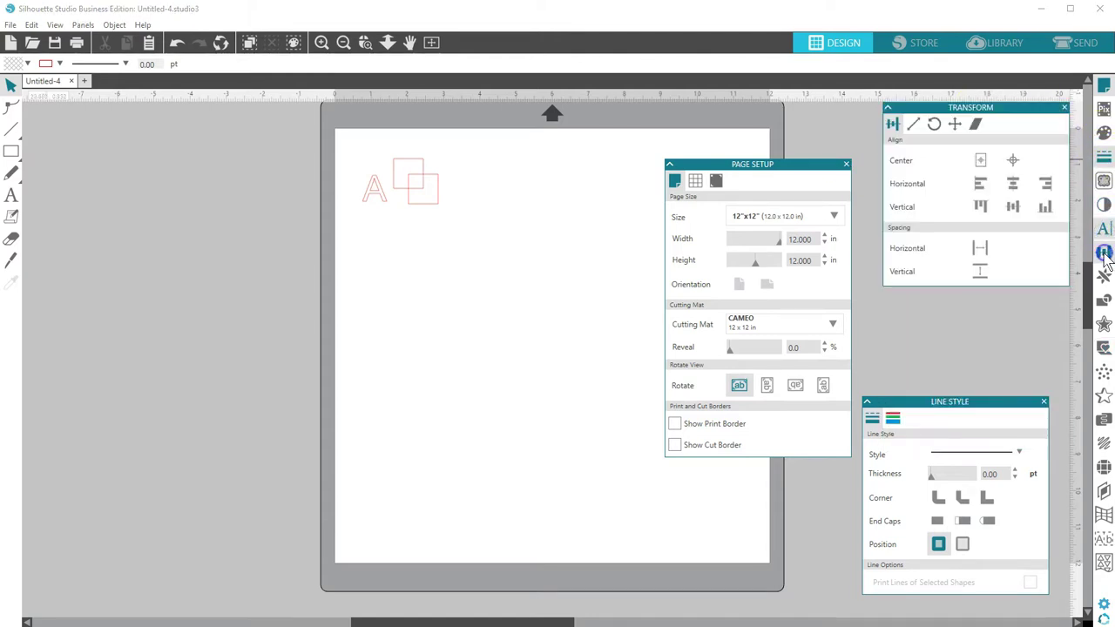
- Close the Page Setup, Transform and Line Style panels
left_click(846, 164)
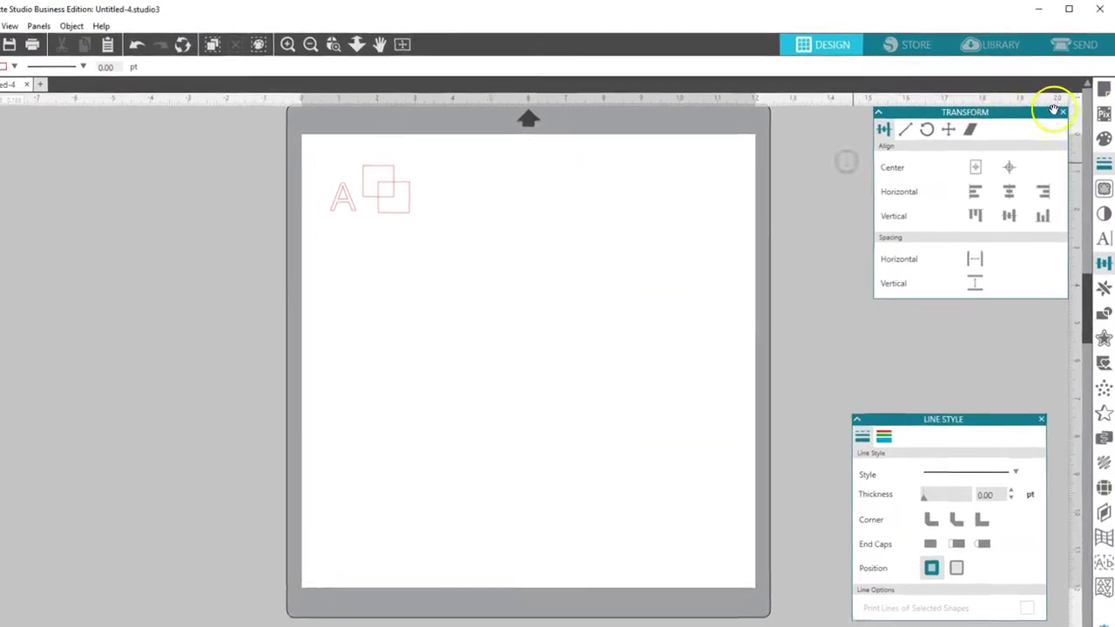
left_click(1063, 112)
left_click(1041, 416)
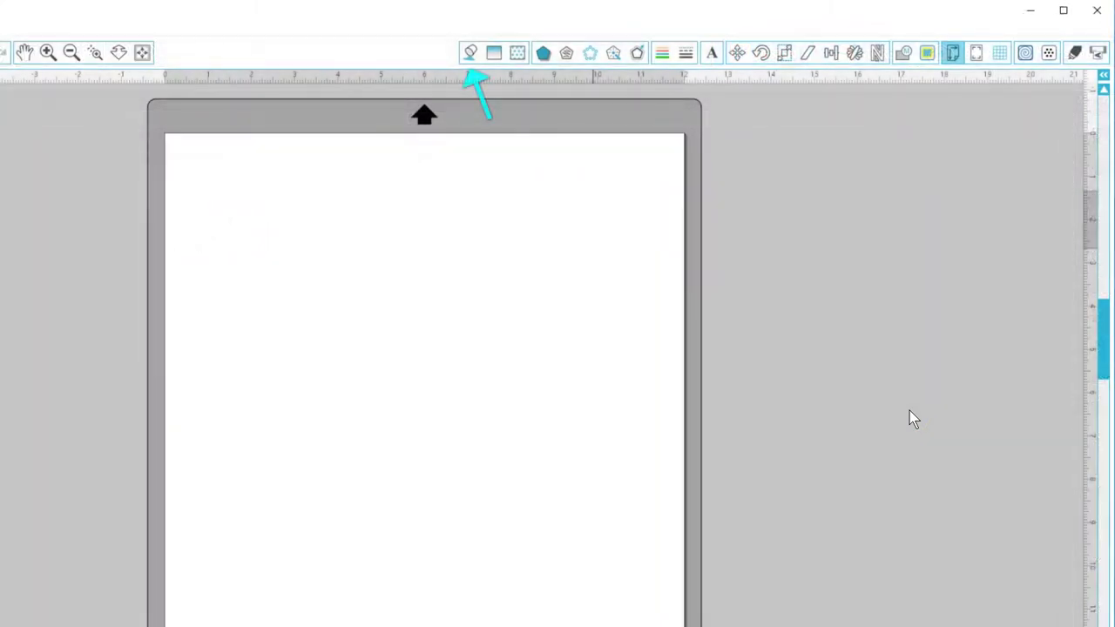
left_click(928, 368)
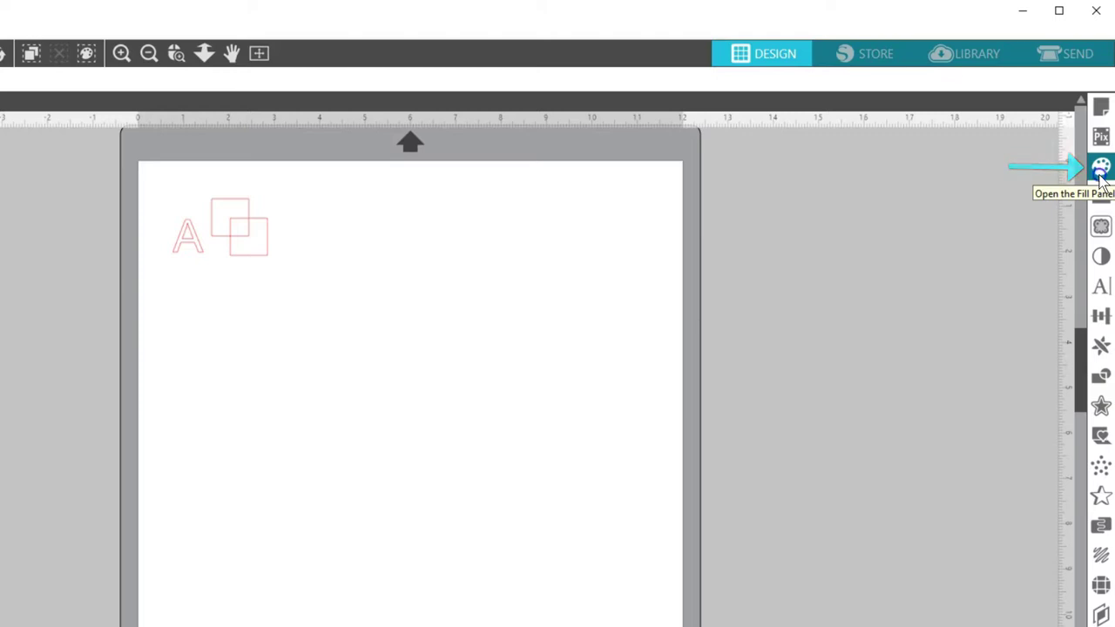
- Examine the Fill panel with its color, gradient and pattern options, and view the image effects panel
left_click(1102, 167)
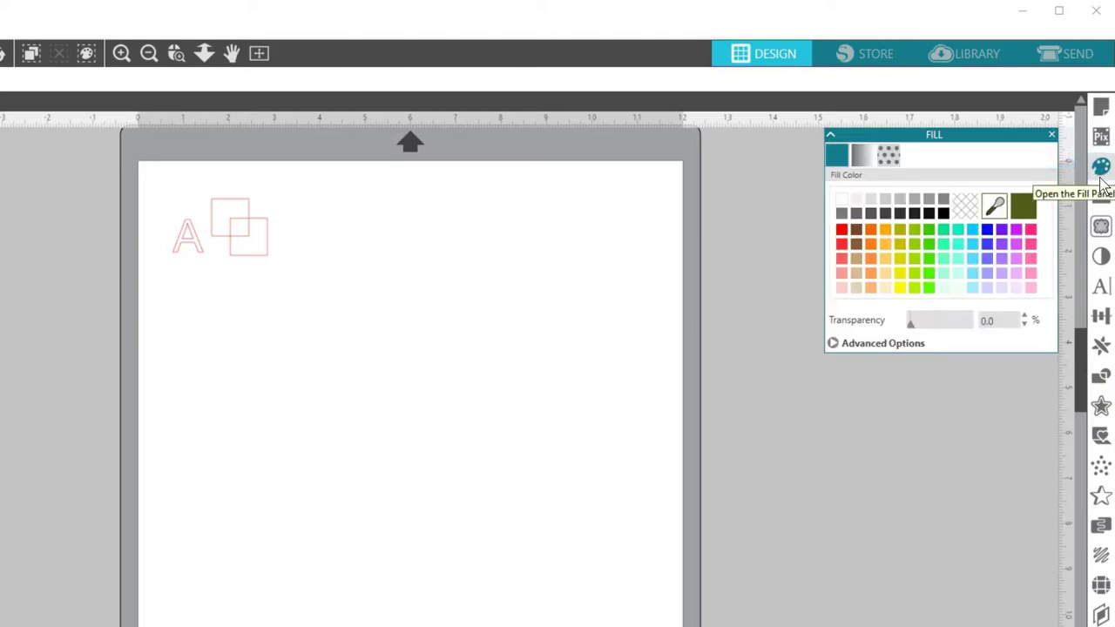
left_click(861, 165)
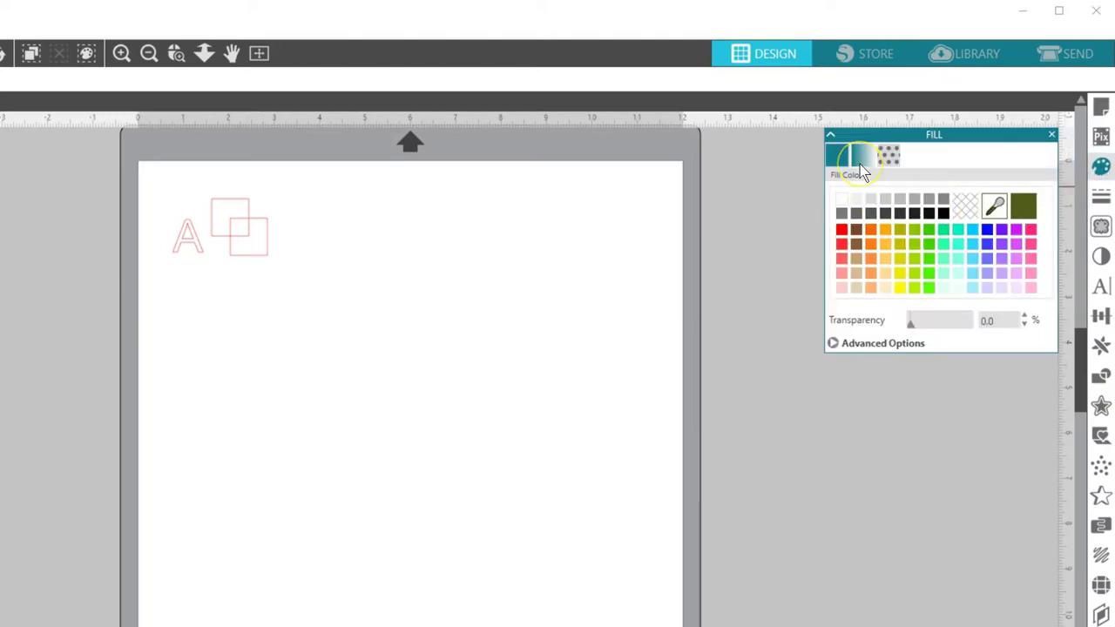
left_click(892, 169)
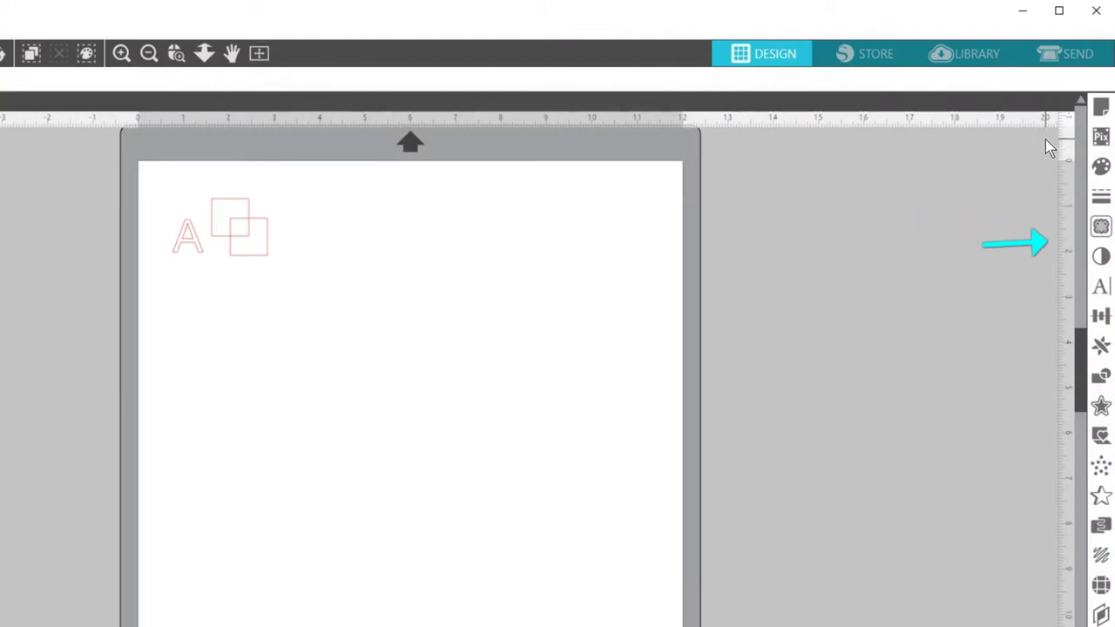
left_click(1098, 257)
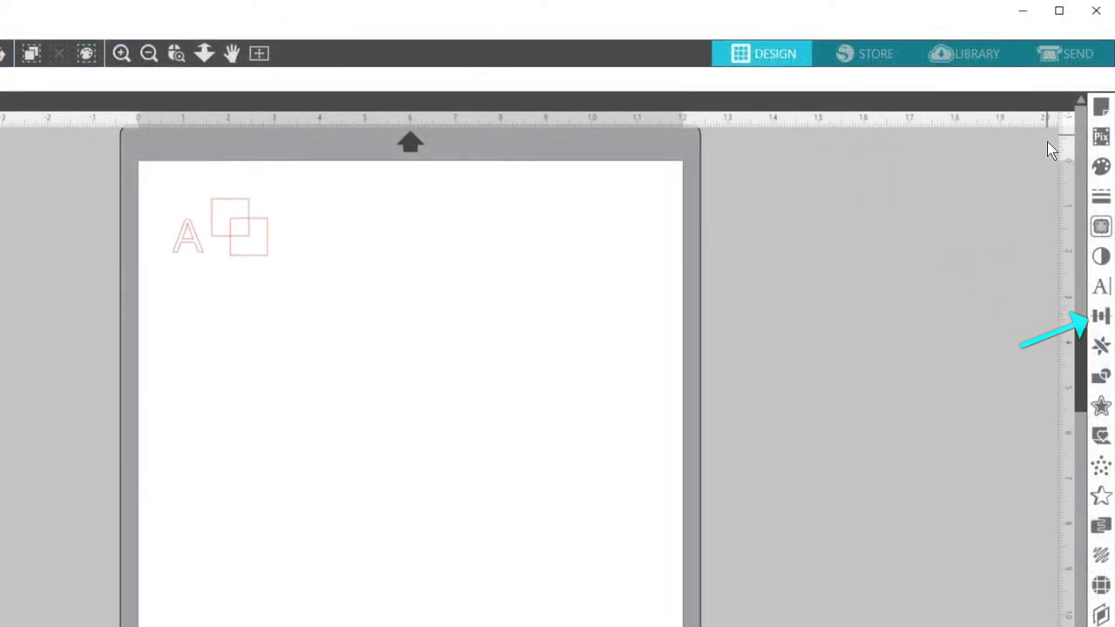
- Go through the align, scale, rotate, move and shear options of the Transform panel
left_click(1092, 329)
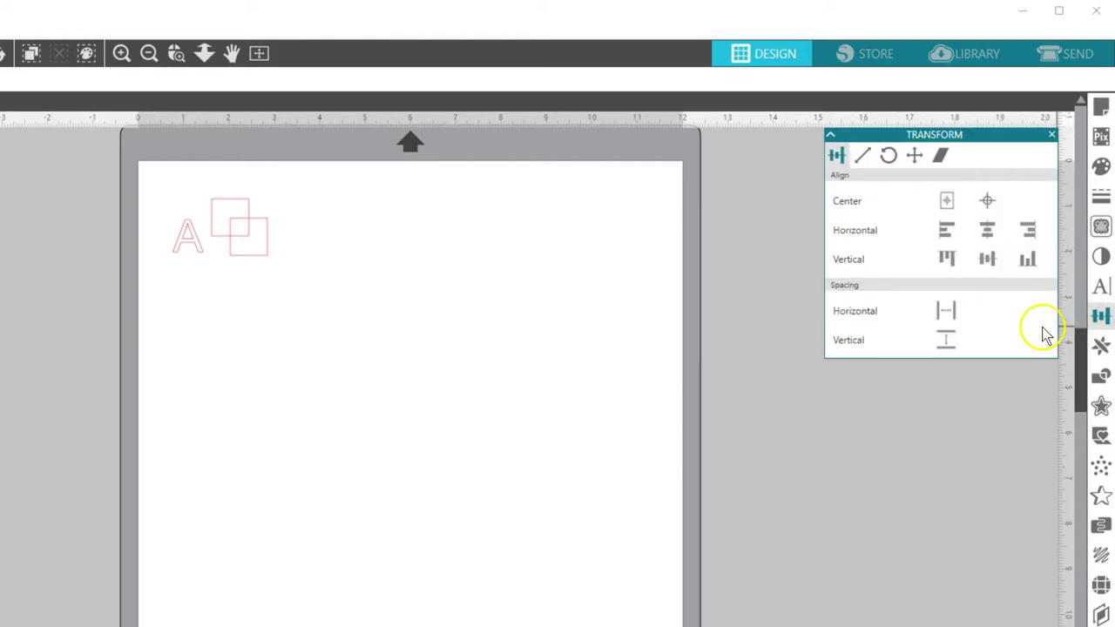
left_click(864, 158)
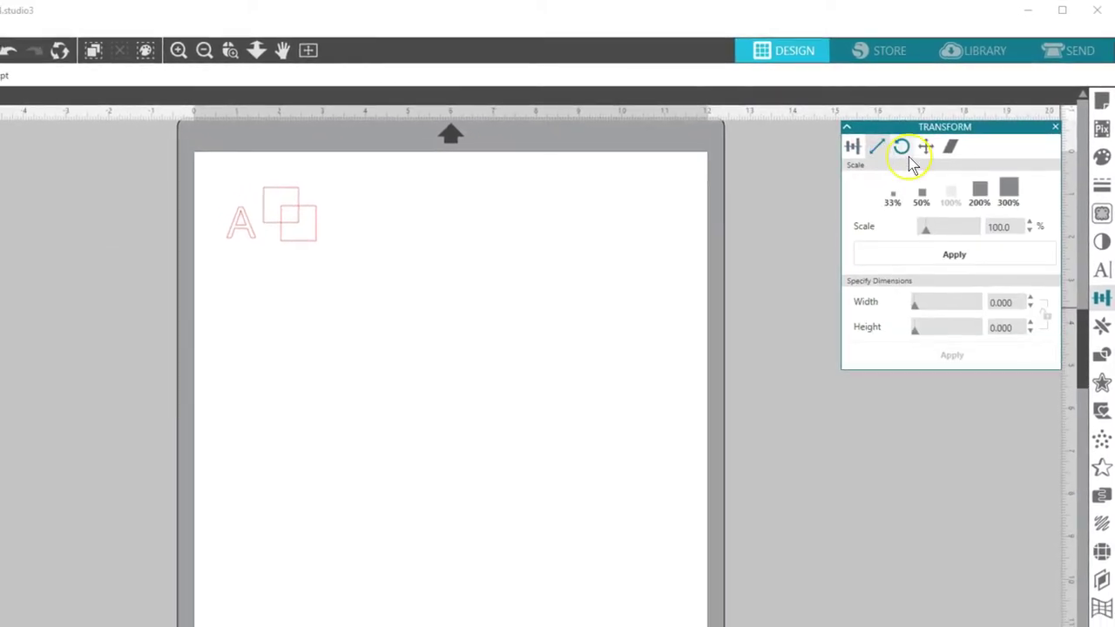
left_click(903, 150)
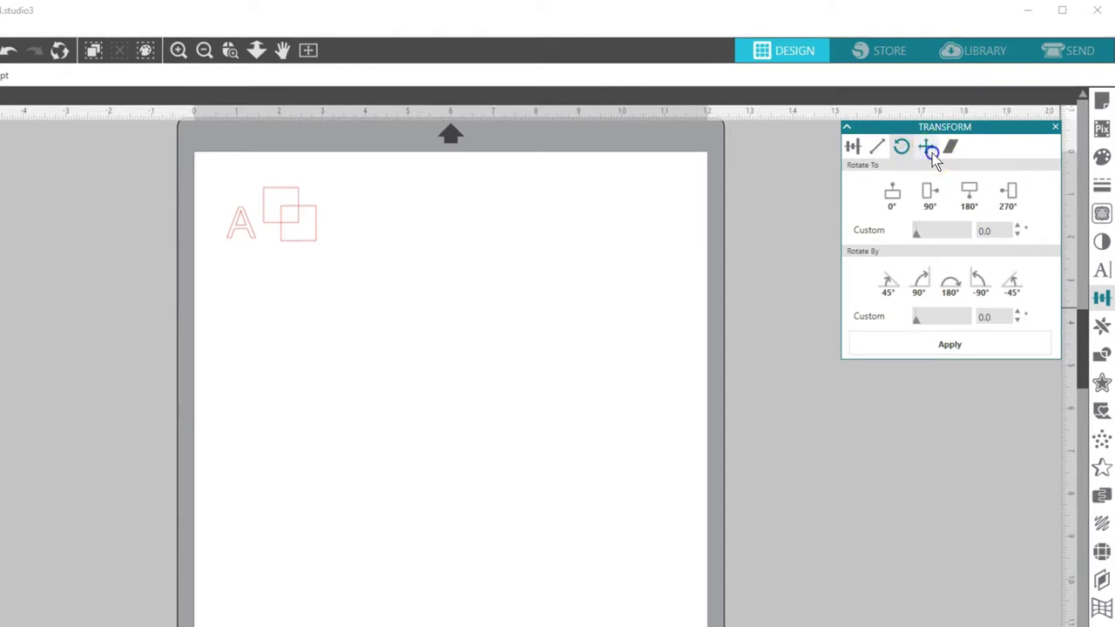
left_click(927, 148)
left_click(950, 150)
- Compare the Transform panel's scale options with the quick-access scale and move options for the two selected squares
left_click(879, 152)
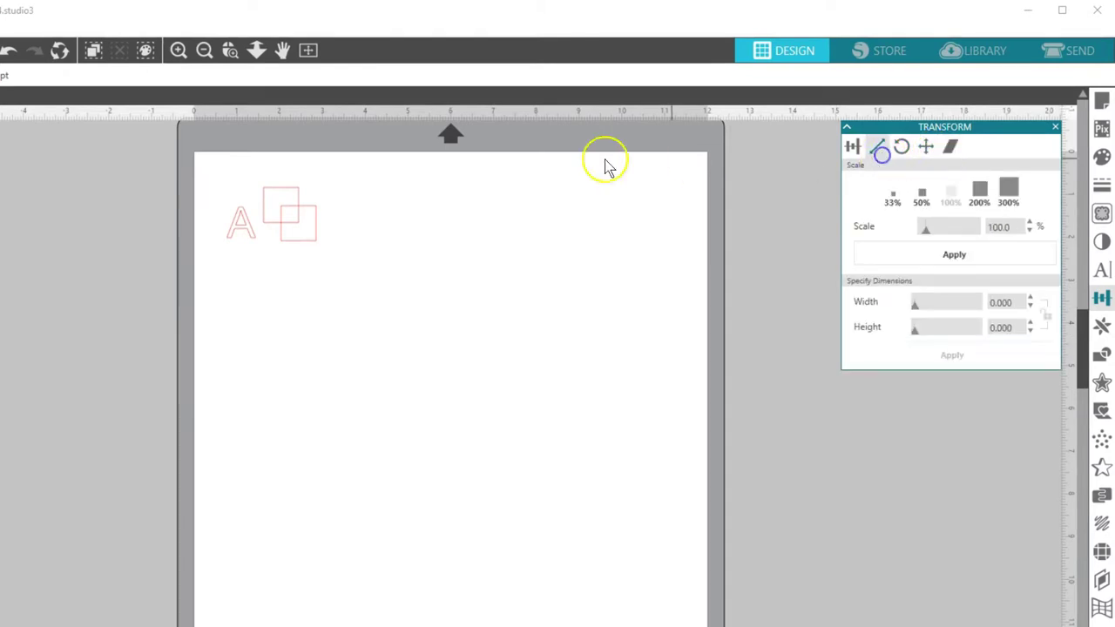
left_click(311, 222)
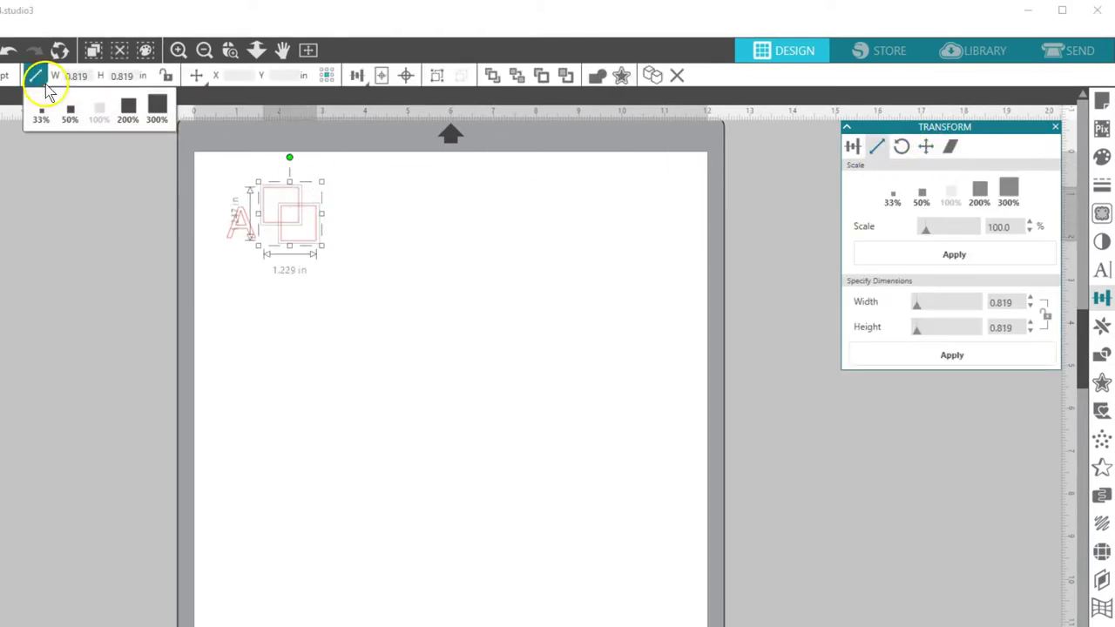
mouse_move(199, 77)
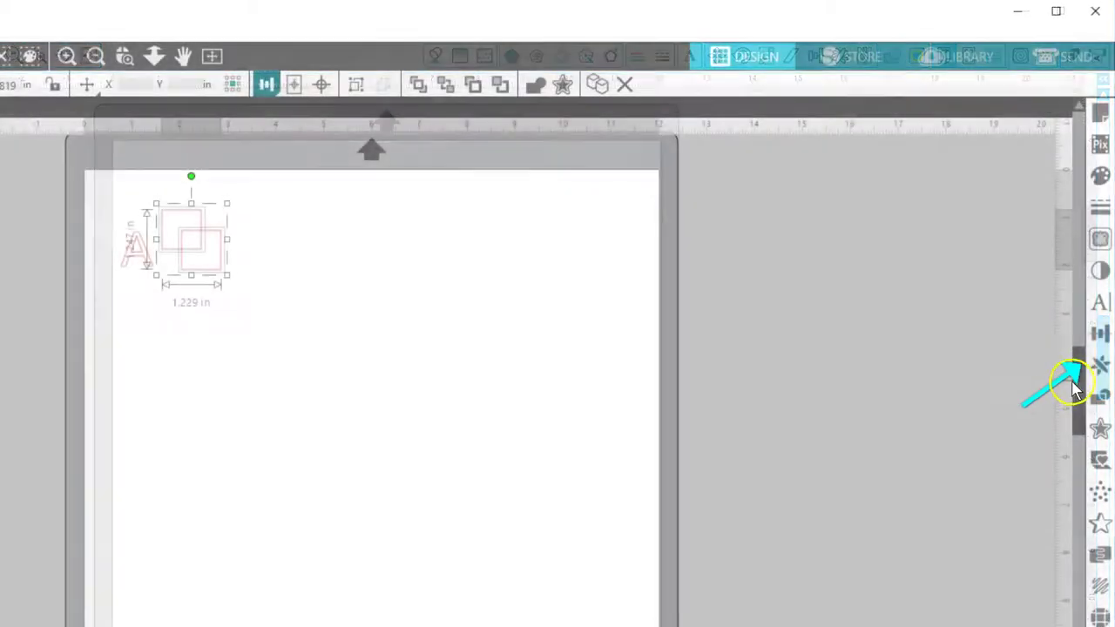
- View the Replicate, Nesting, Modify and Trace panels one after another
left_click(1096, 367)
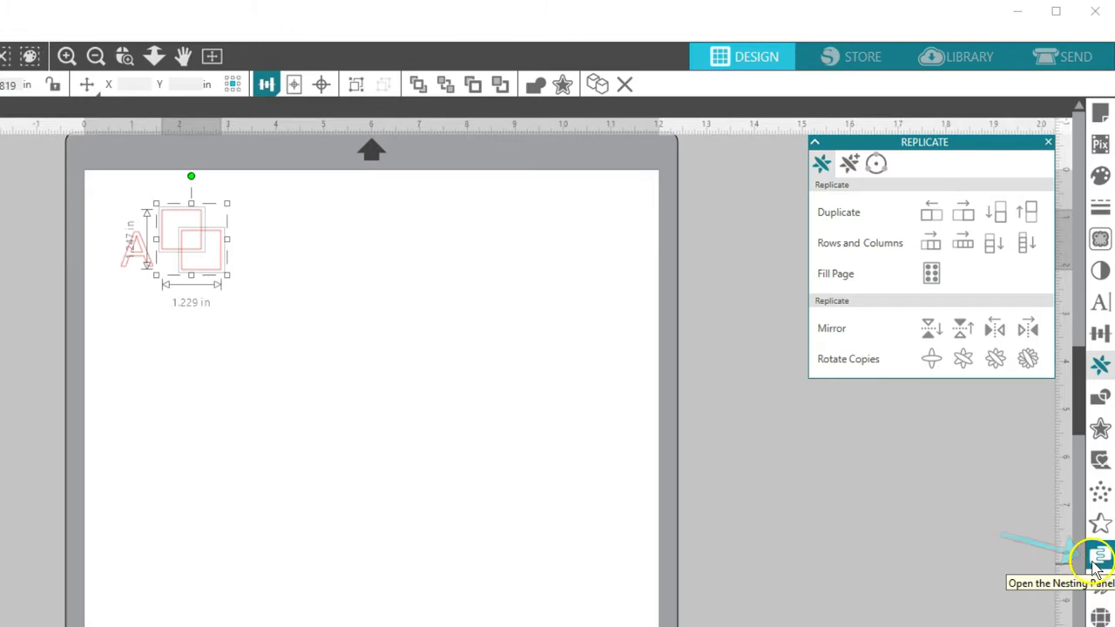
left_click(1098, 559)
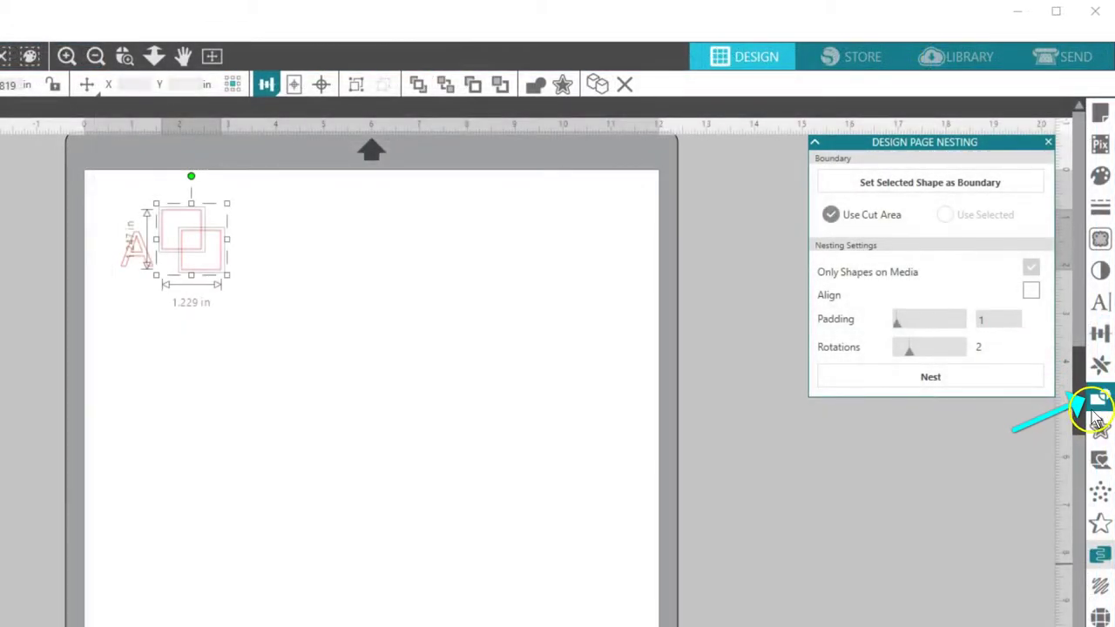
left_click(1098, 402)
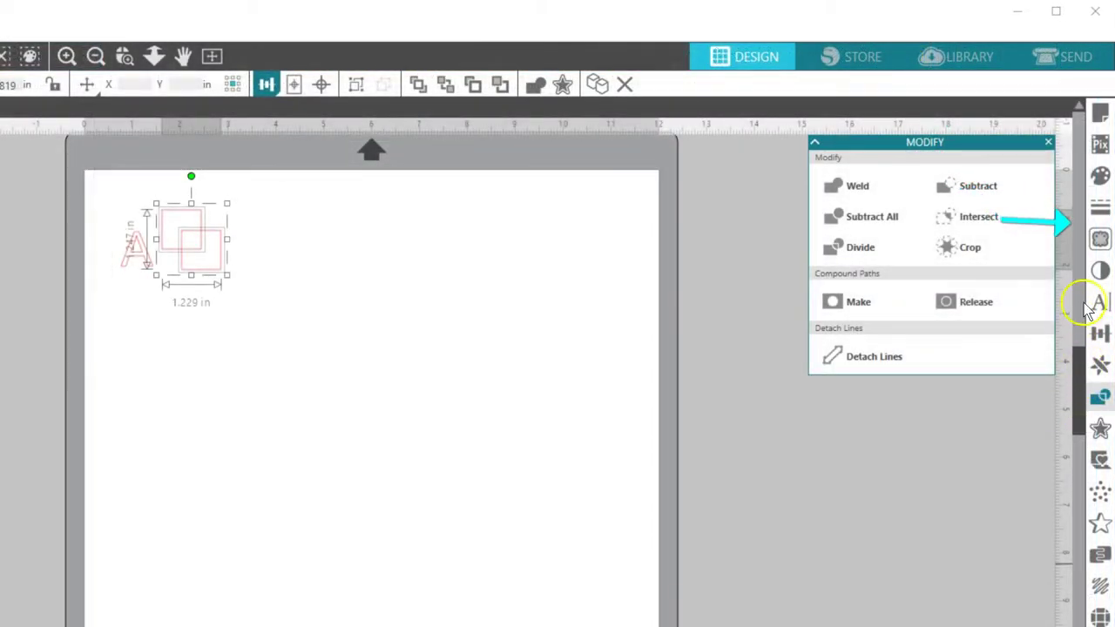
left_click(1095, 244)
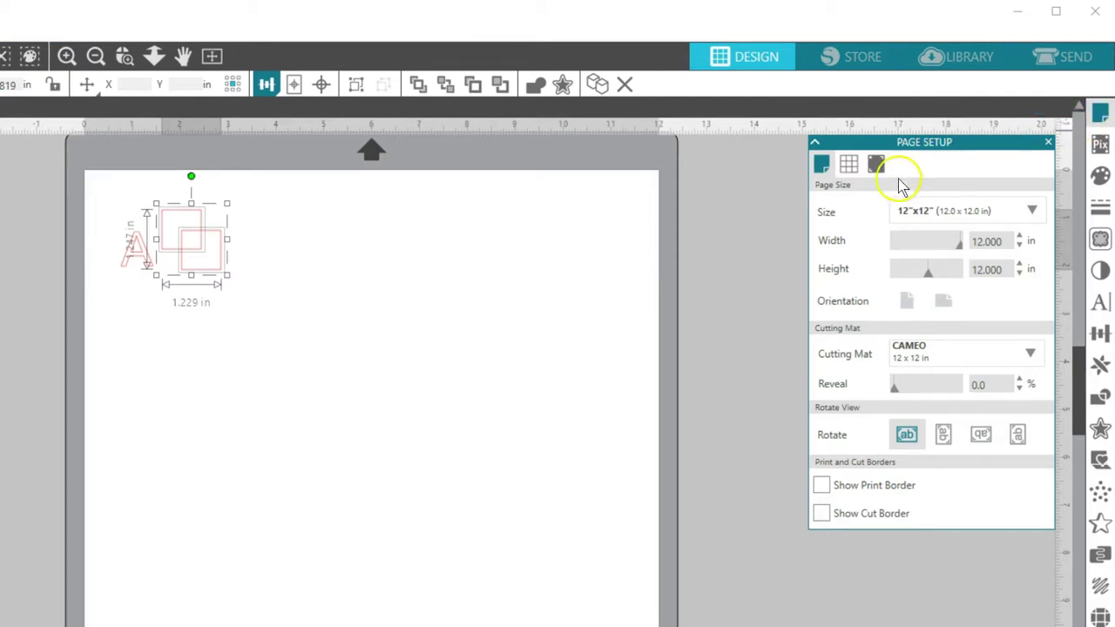
- Examine the grid and registration mark options in Page Setup
left_click(852, 171)
left_click(876, 164)
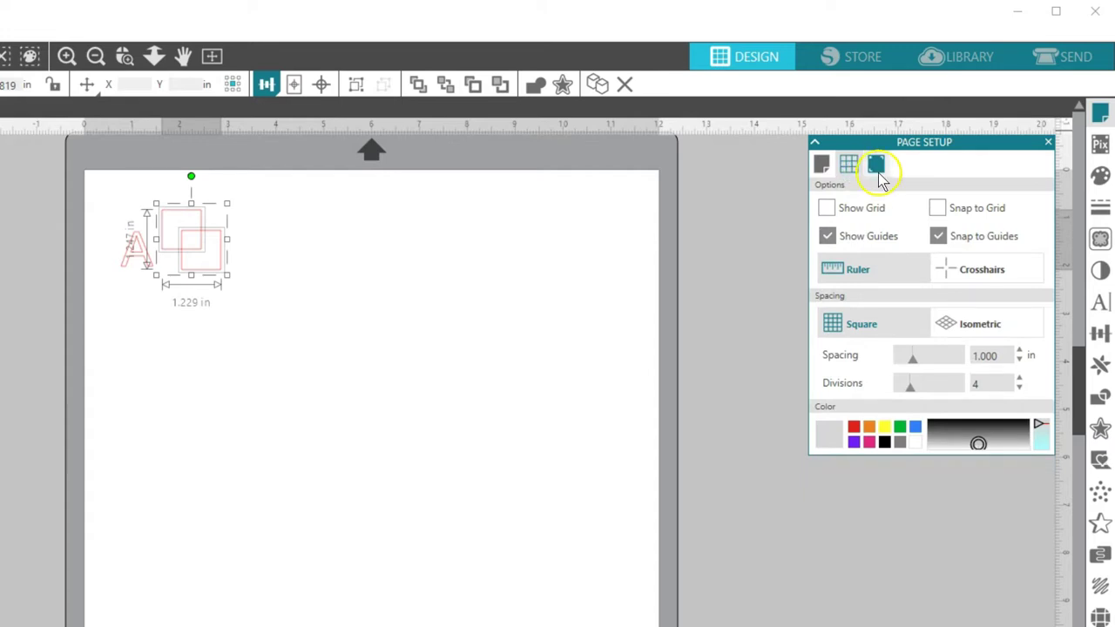
left_click(1037, 212)
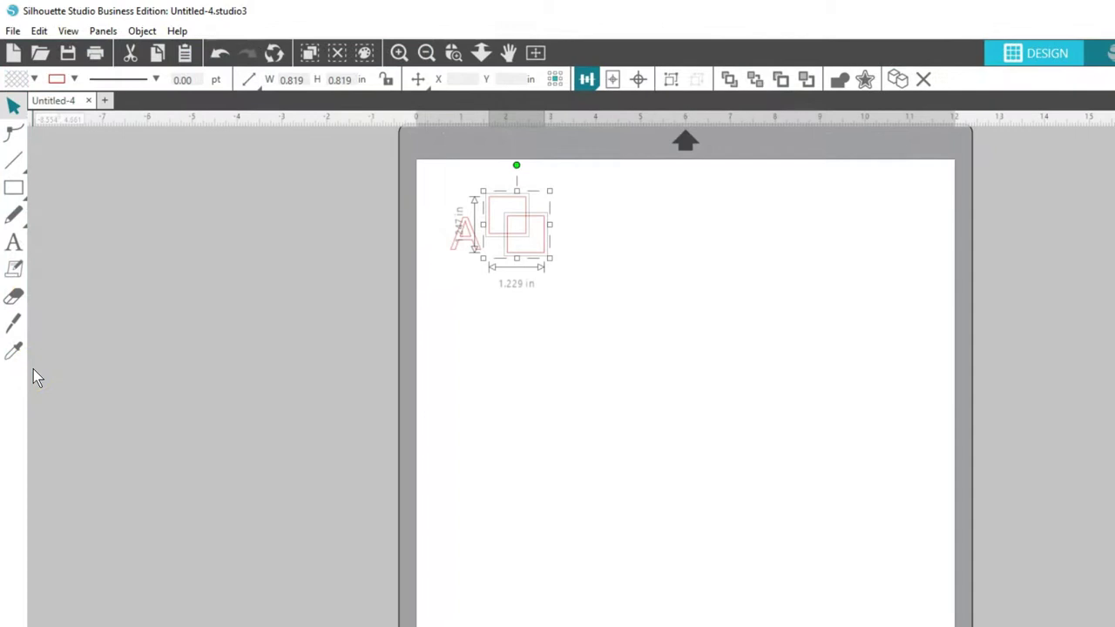
- Look at the line, shape and freehand drawing tool variants
left_click(26, 172)
mouse_move(20, 197)
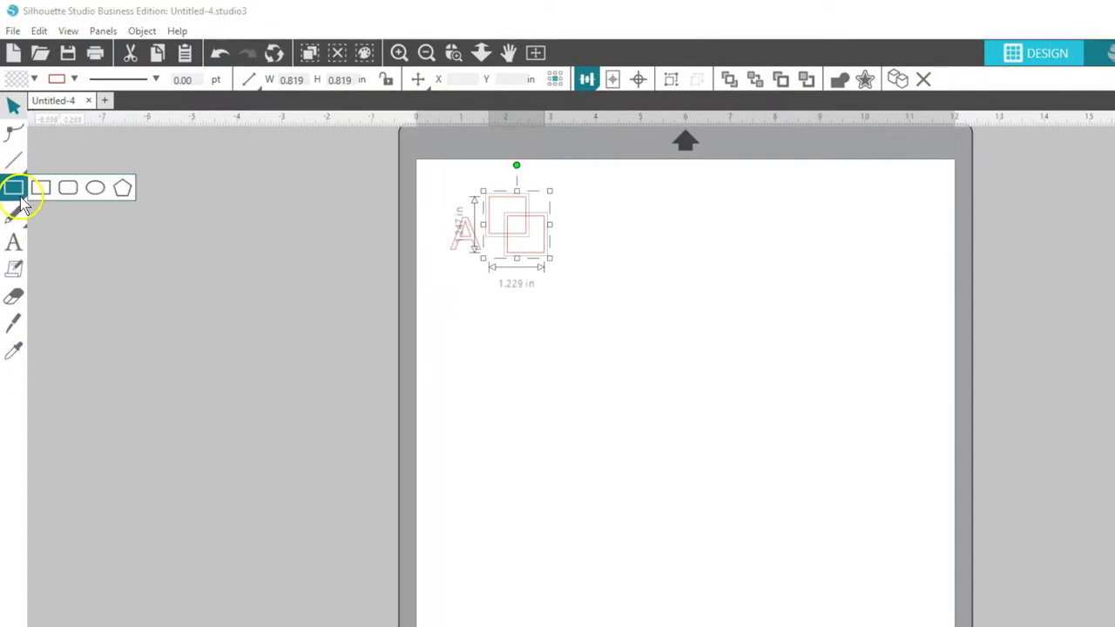
mouse_move(25, 224)
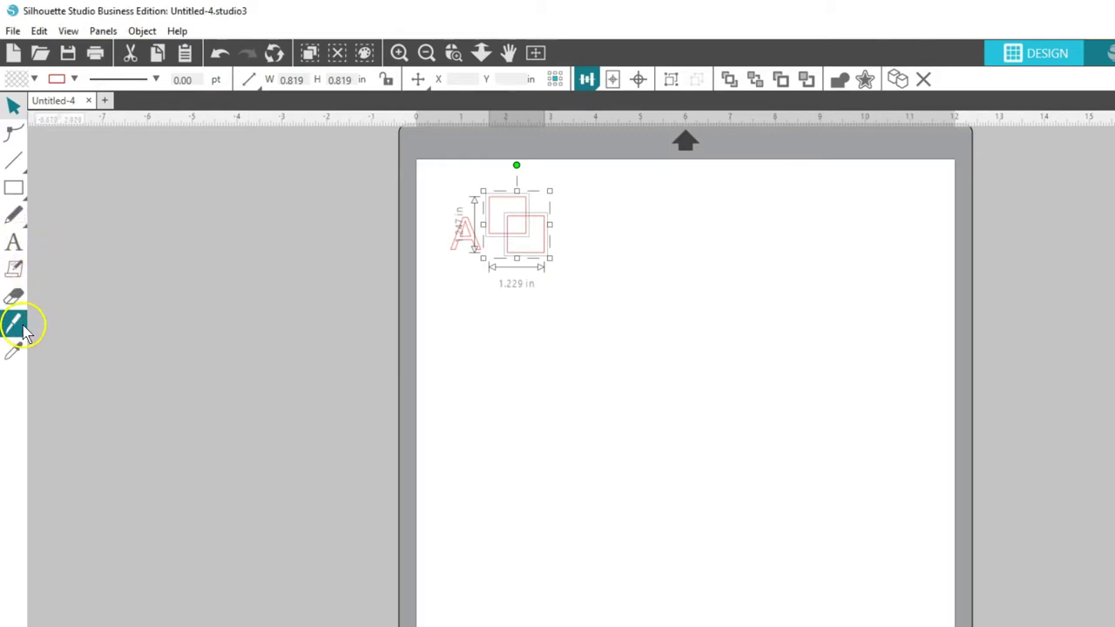
- Examine the option settings of the Eraser and Knife tools and return to the Select tool
left_click(17, 297)
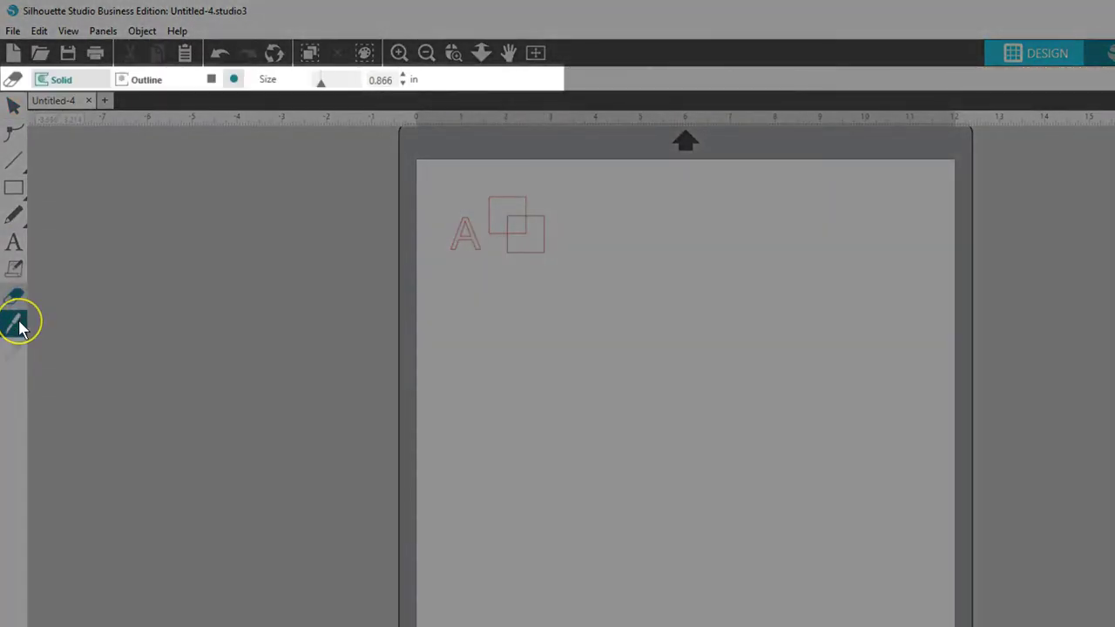
left_click(17, 325)
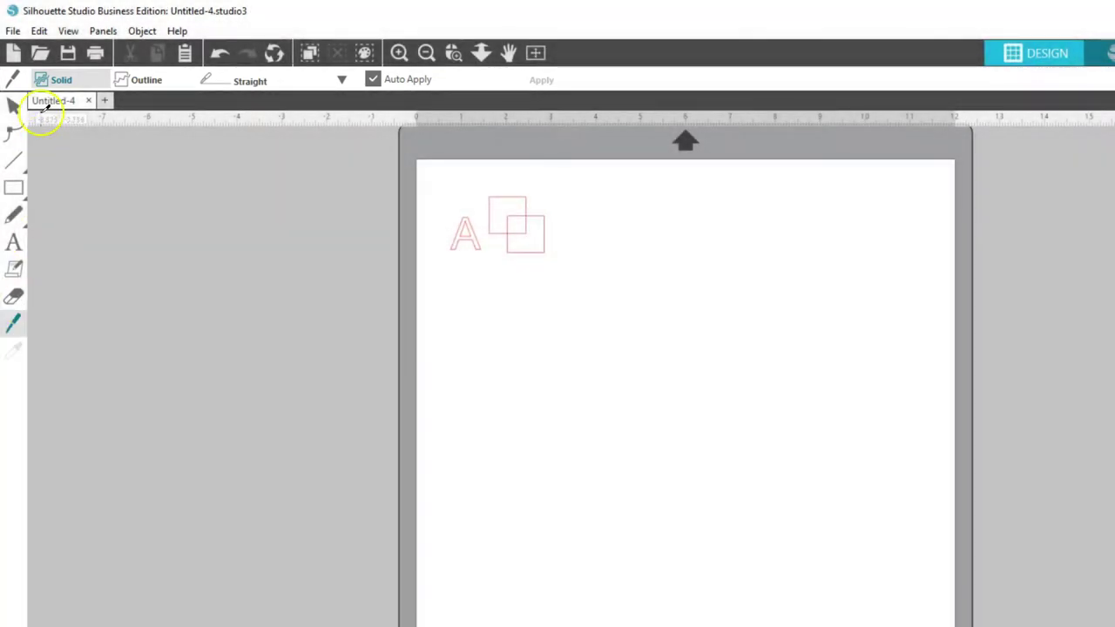
left_click(14, 106)
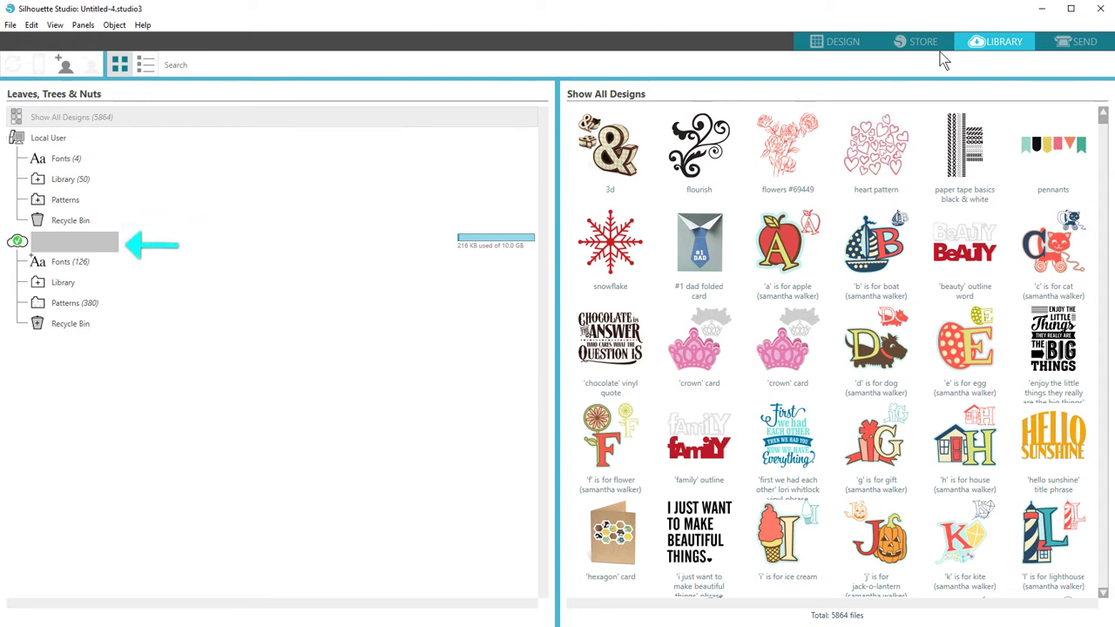
- Open the Send area and compare the Line, Fill, Layer and Simple action modes
left_click(1026, 56)
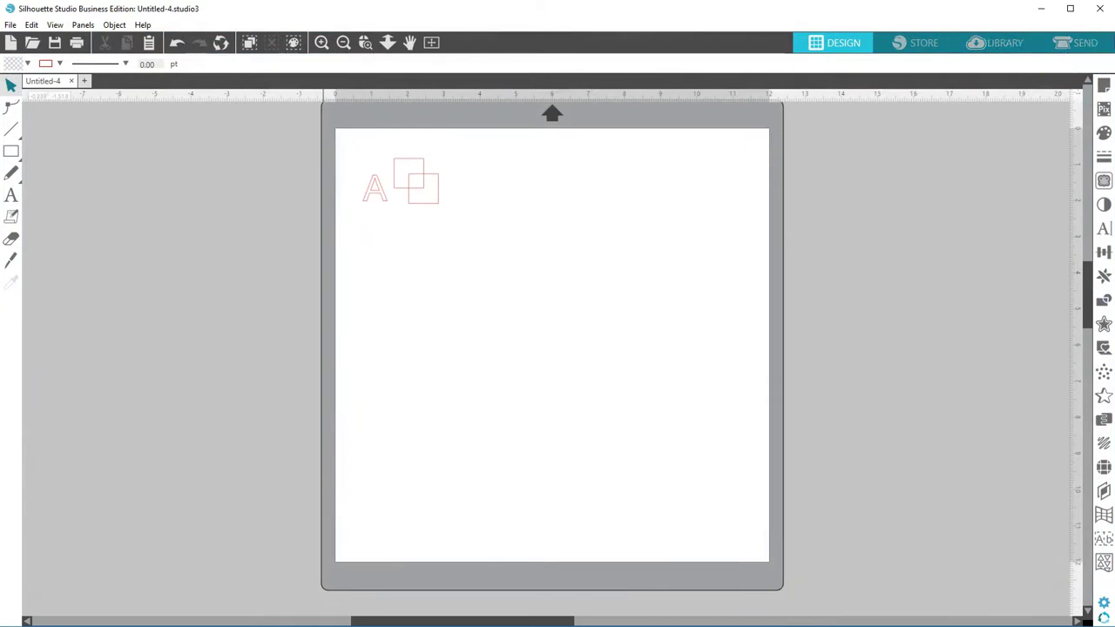
left_click(1073, 47)
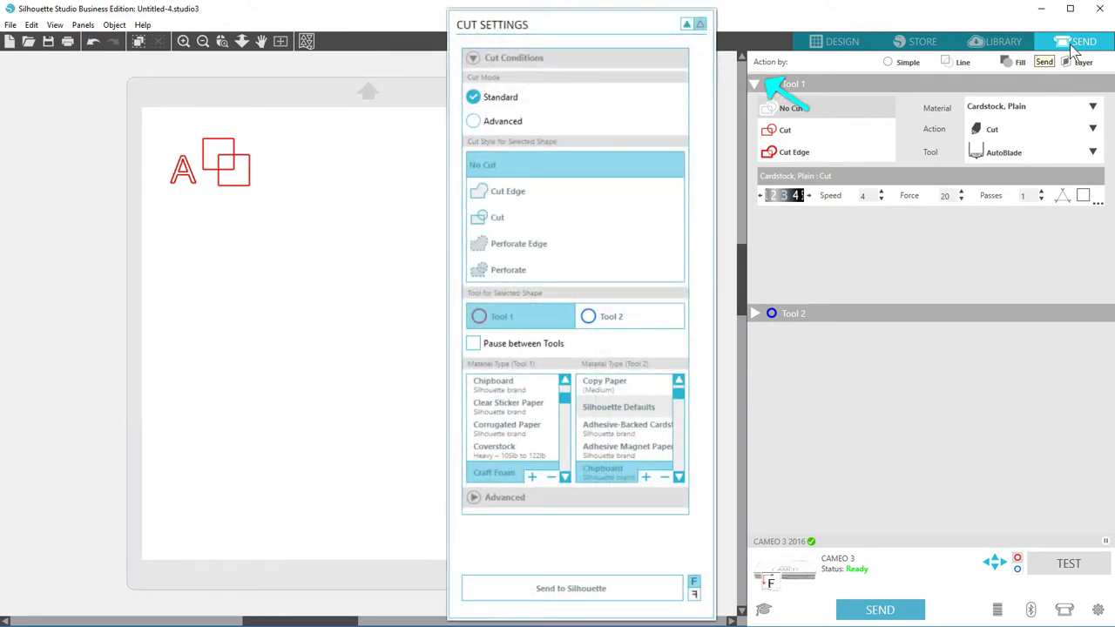
left_click(958, 69)
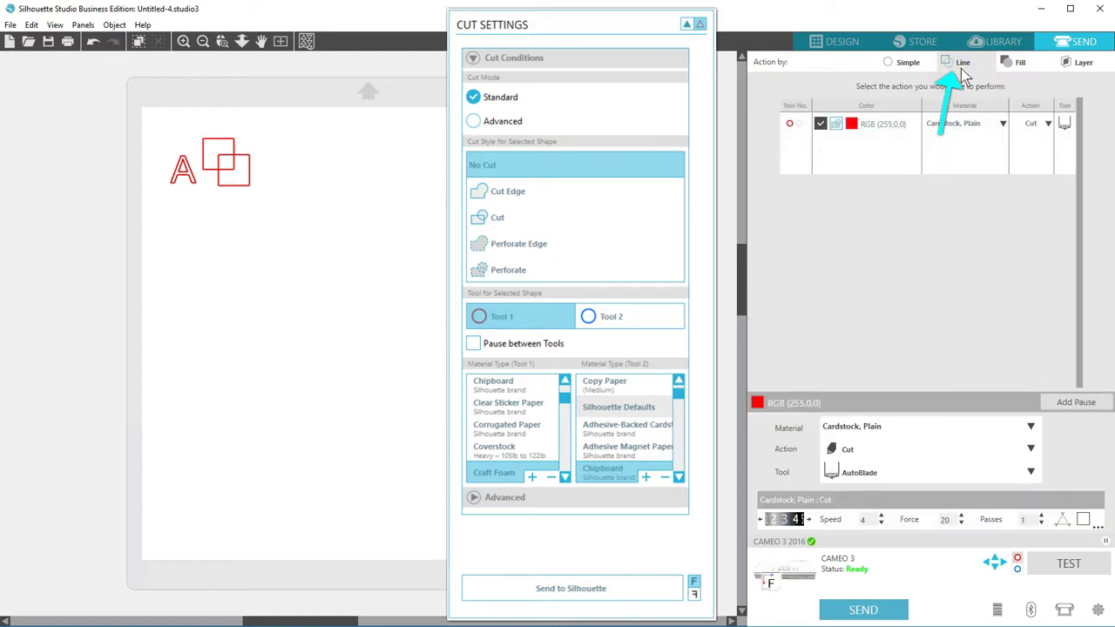
left_click(1023, 68)
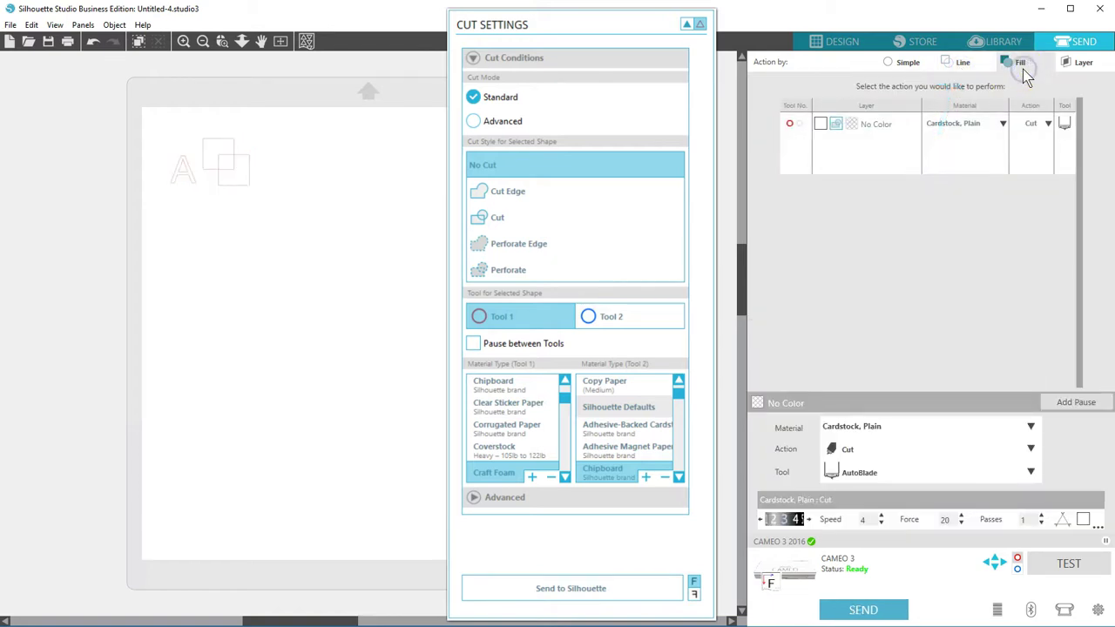
left_click(1078, 70)
left_click(906, 63)
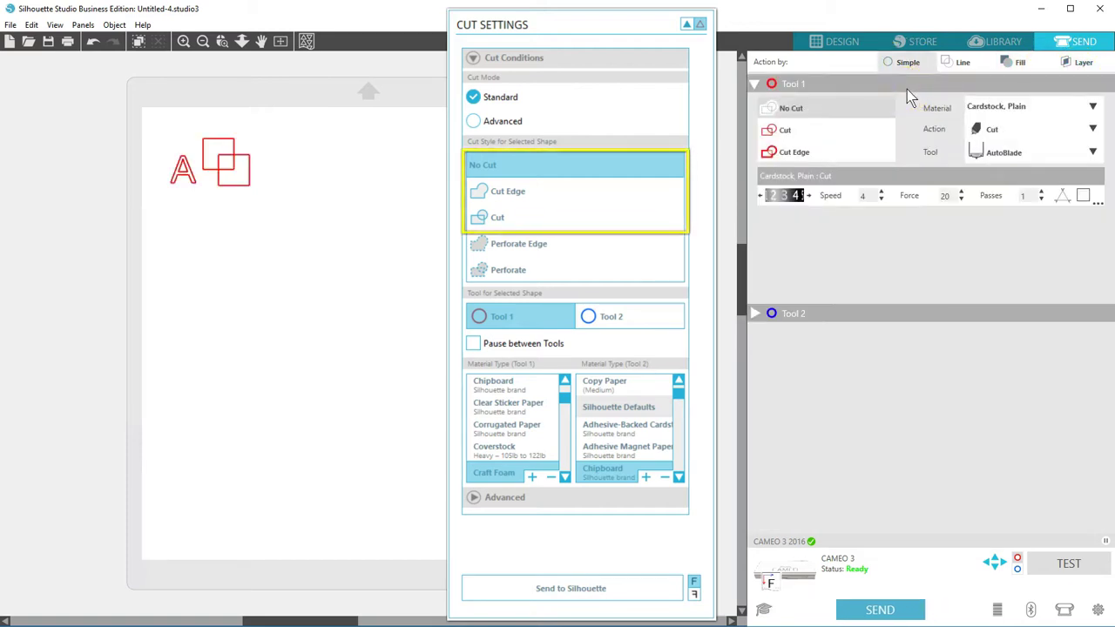
- Examine the Tool 1 cut styles and the Tool 2 settings in Simple mode
left_click(813, 112)
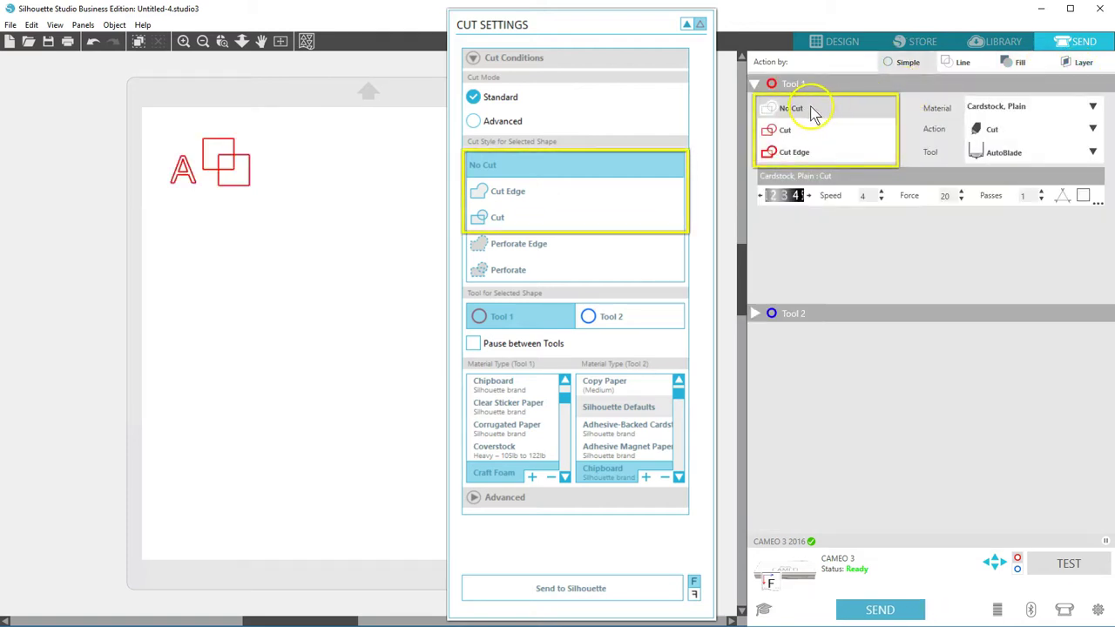
left_click(832, 155)
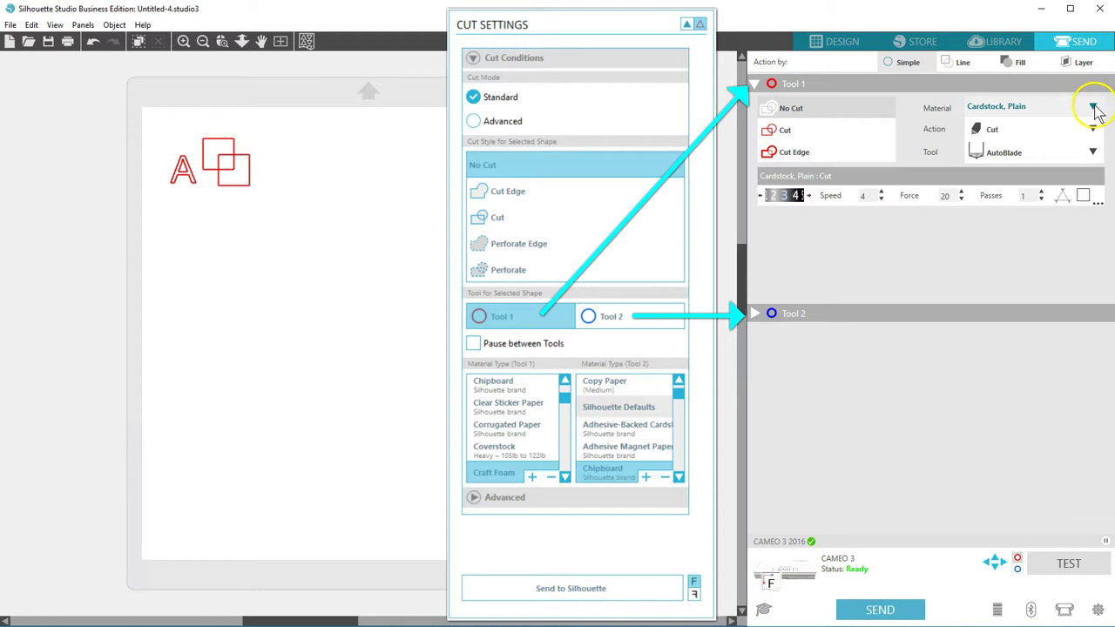
left_click(754, 315)
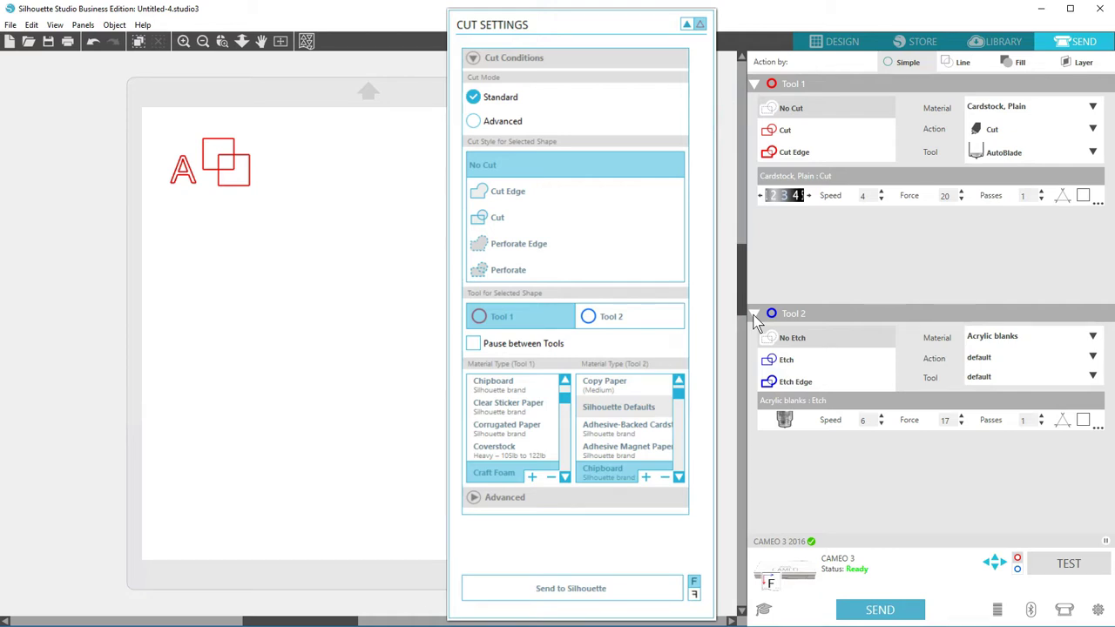
left_click(754, 315)
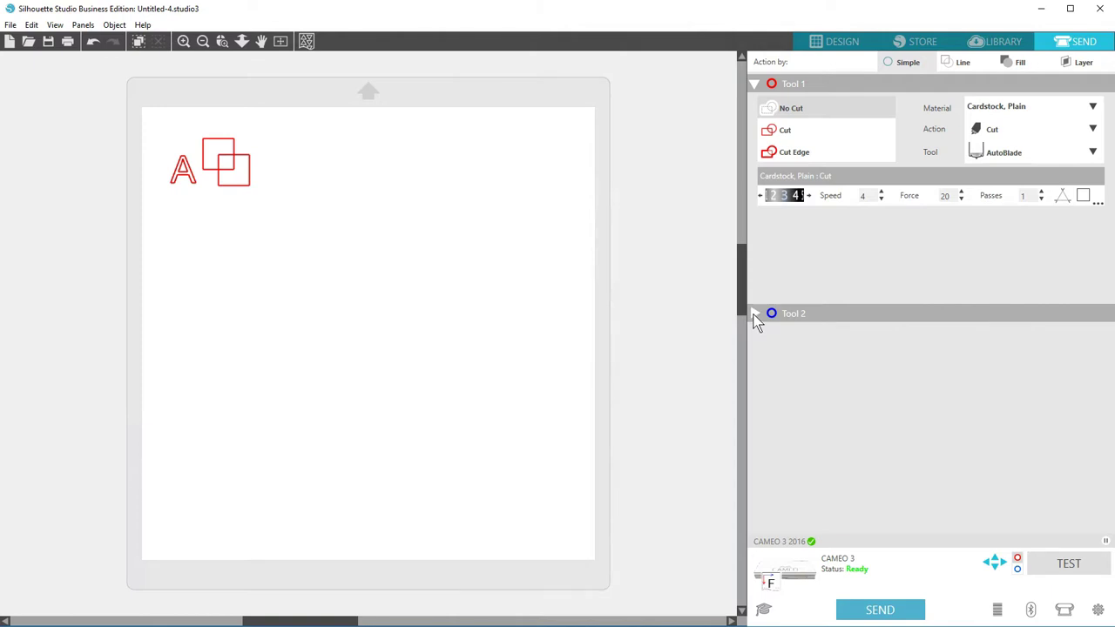
- View the material list for Tool 1, try the Sketch action and set the action back to Cut
left_click(1094, 107)
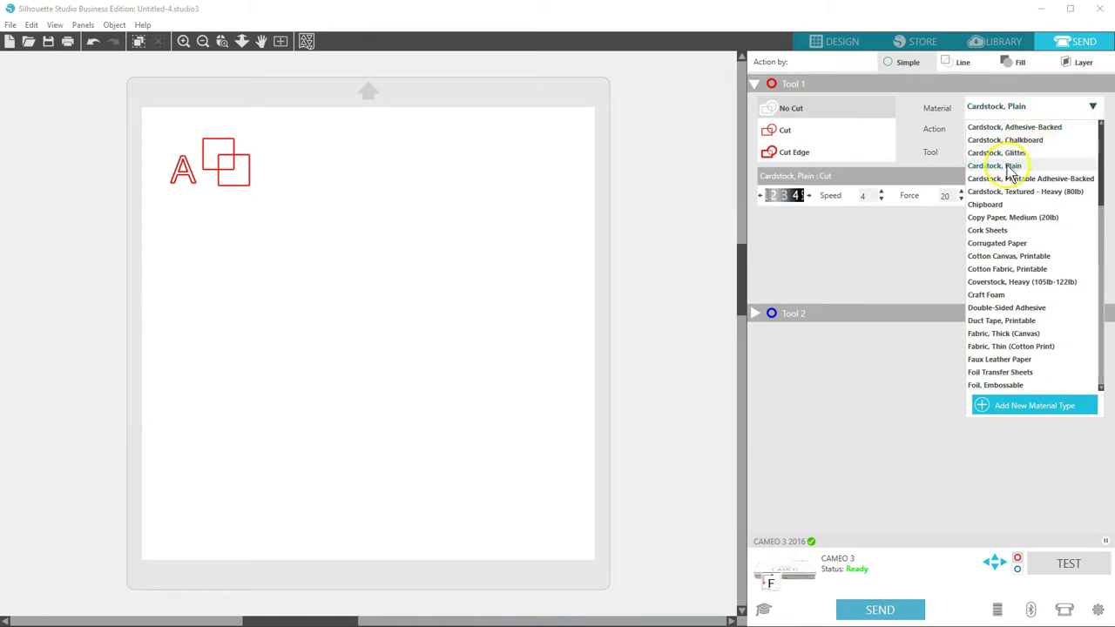
left_click(1095, 129)
left_click(1094, 129)
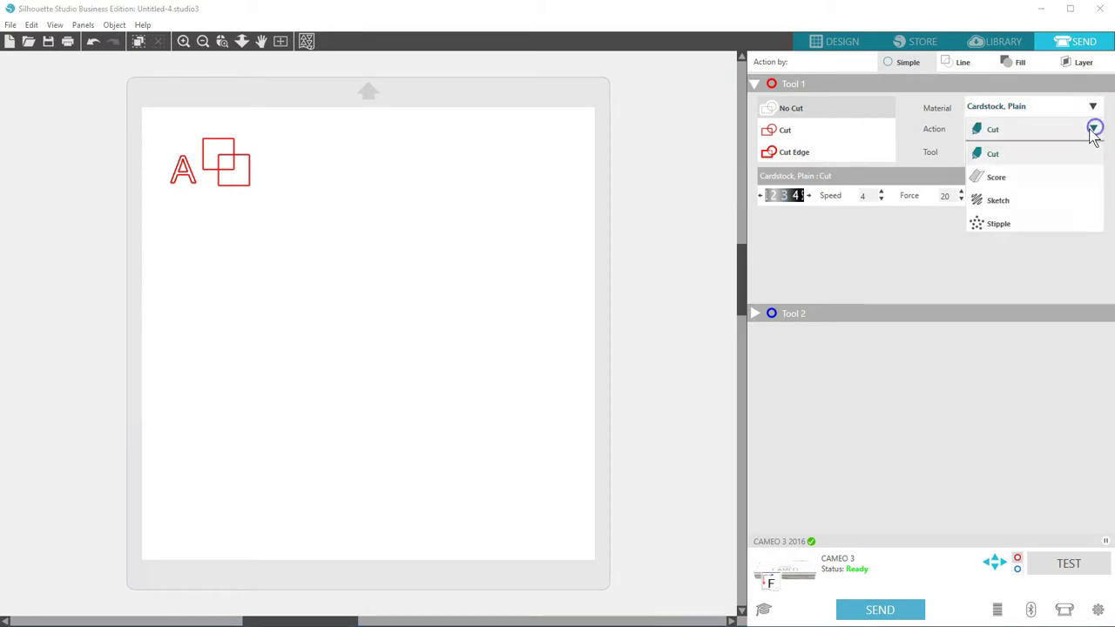
left_click(996, 200)
left_click(1093, 129)
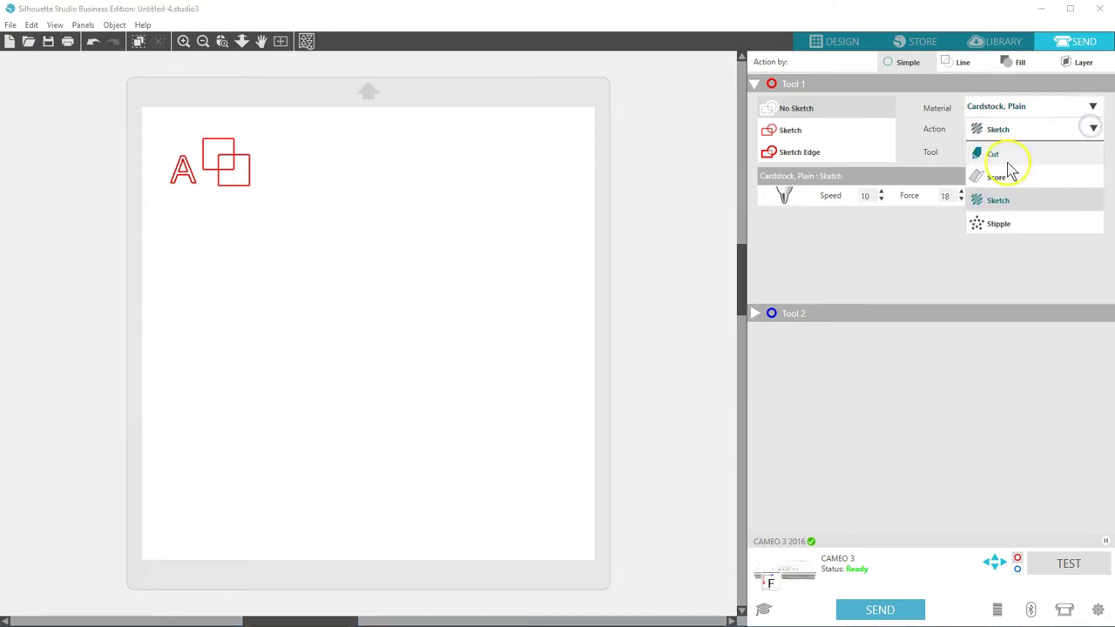
left_click(1002, 152)
- Try the Ratchet Blade for Tool 1 and switch the tool back to AutoBlade
left_click(1094, 154)
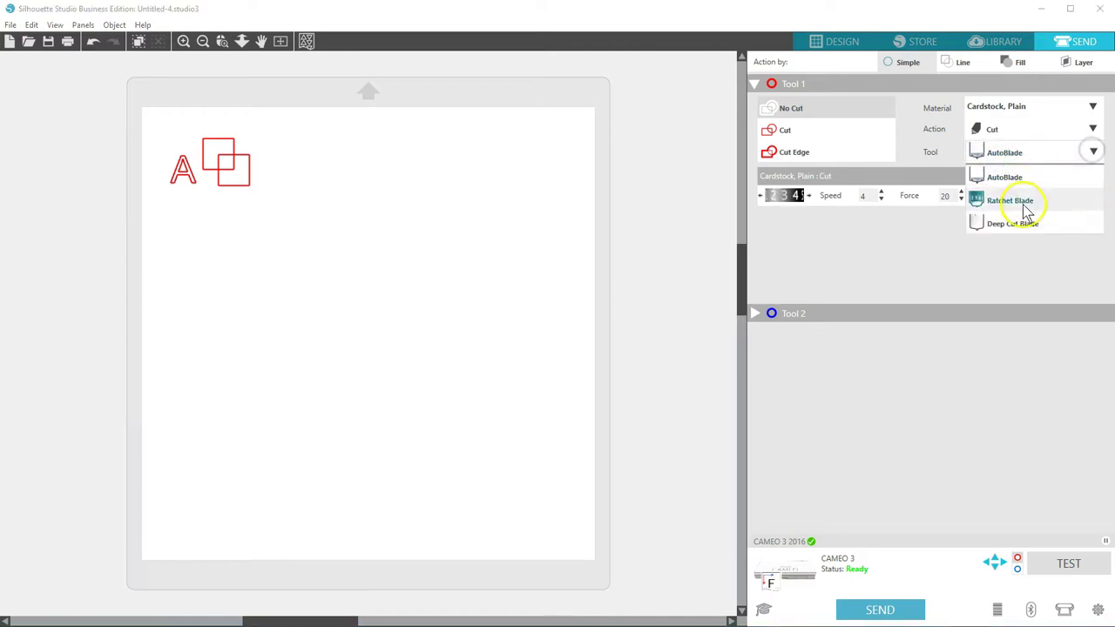
left_click(1021, 204)
left_click(1094, 153)
left_click(1041, 176)
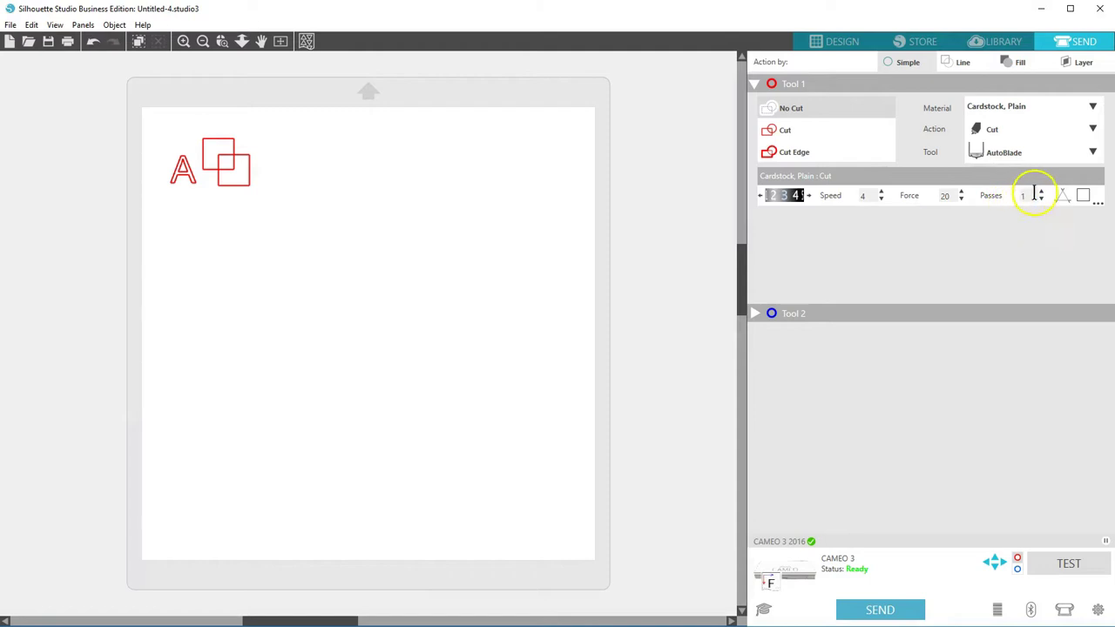
- Try 3 passes and Line Segment Overcut for Tool 1, resetting to 1 pass and switching the overcut off
left_click(1041, 191)
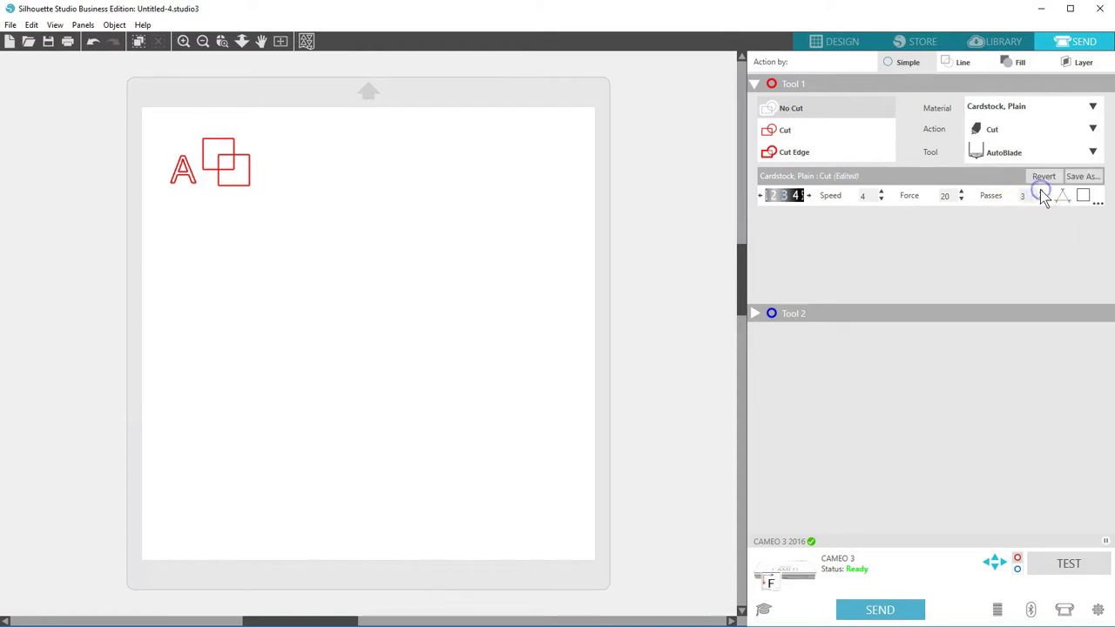
left_click(1042, 200)
left_click(1043, 199)
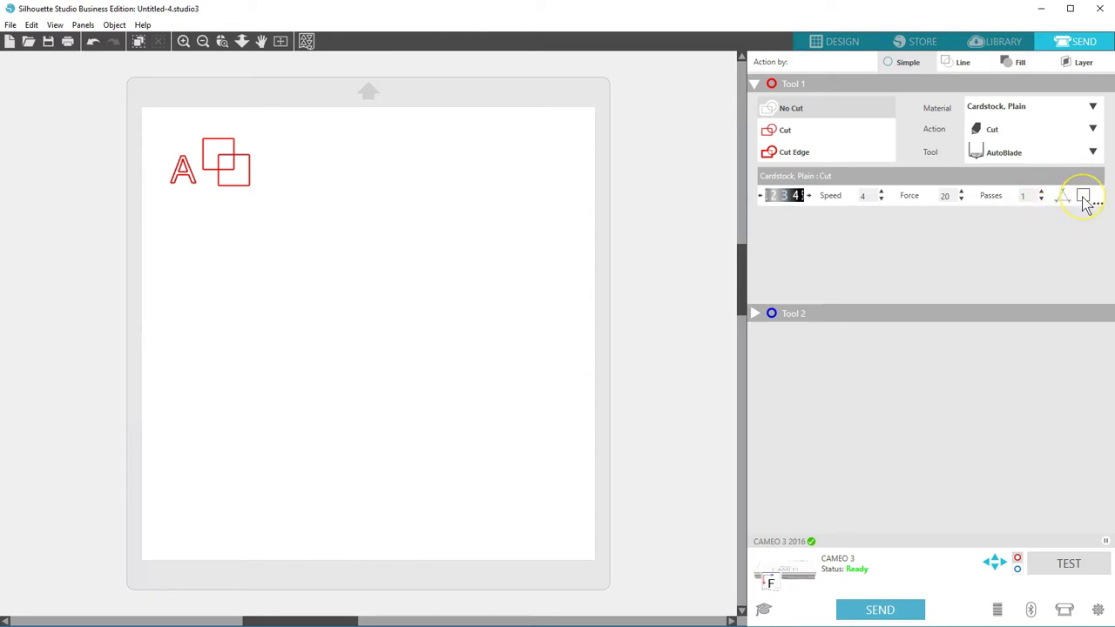
left_click(1082, 197)
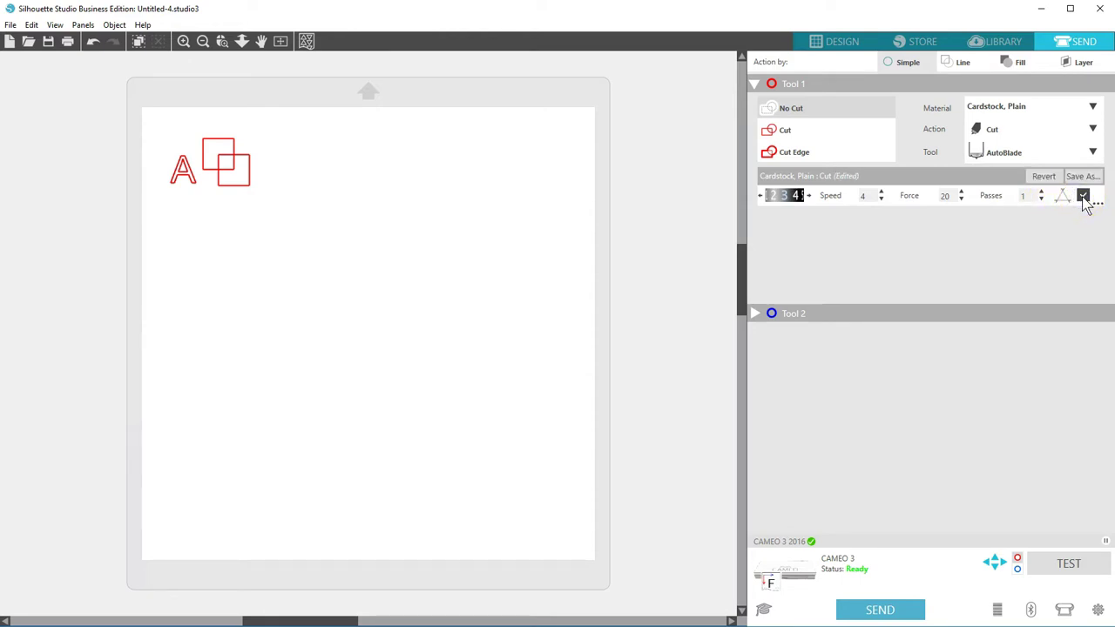
left_click(1083, 197)
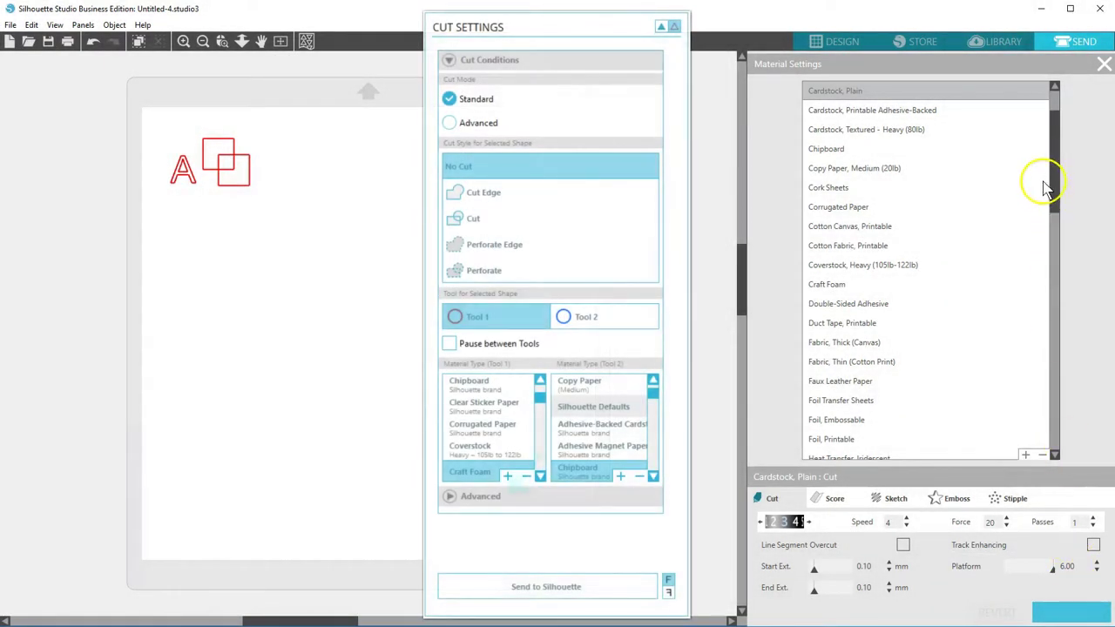
- Close the Material Settings and examine the Advanced feed, layer sorting and cut order options
left_click(1104, 64)
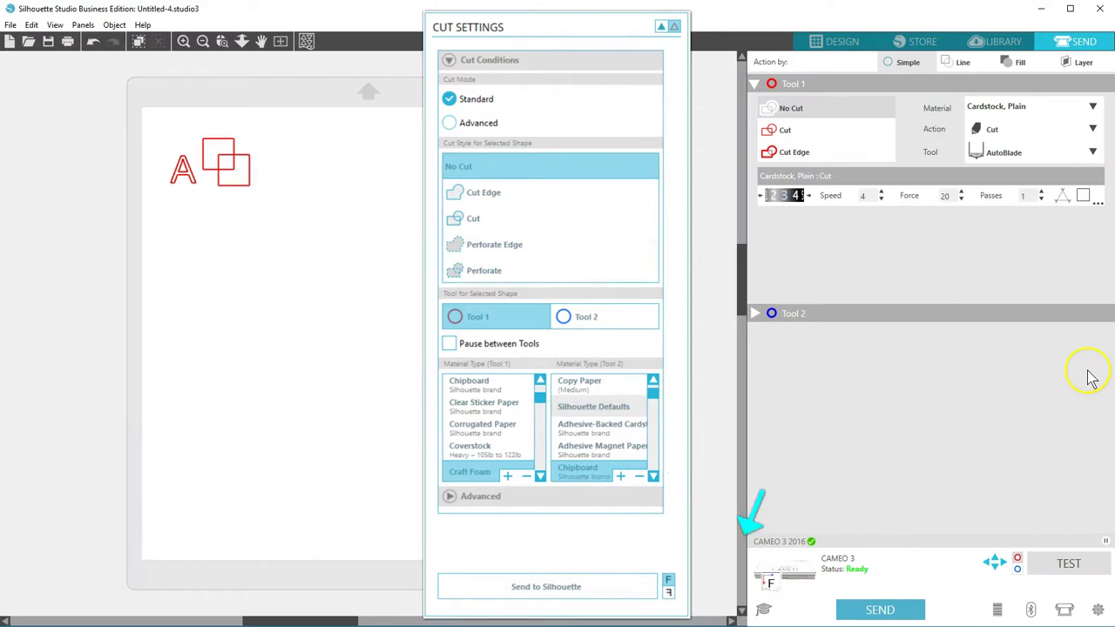
left_click(1097, 612)
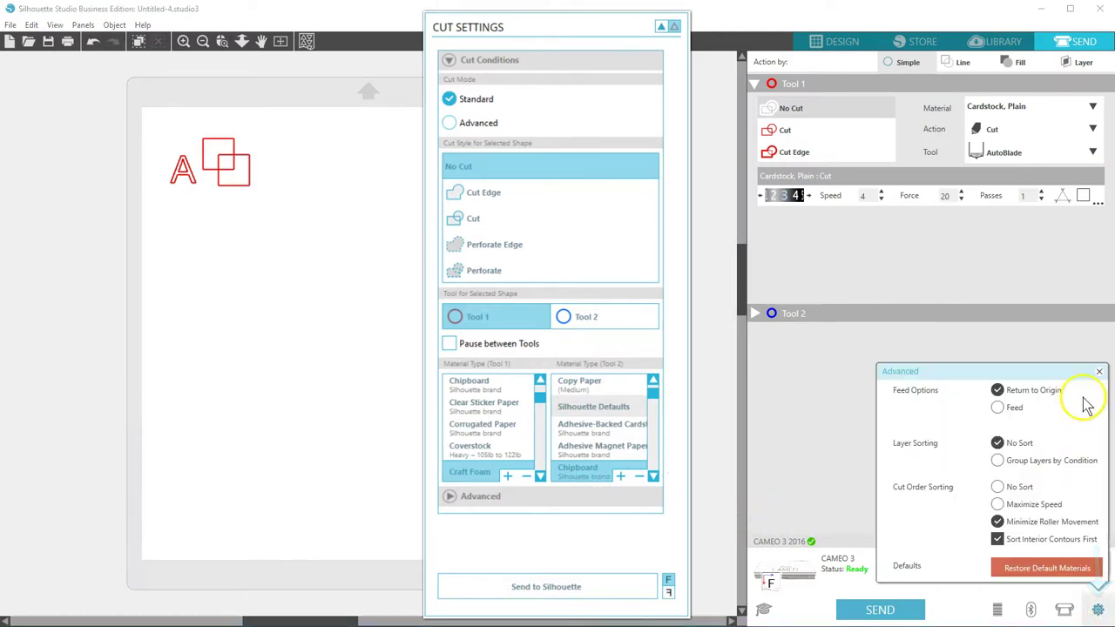
left_click(1098, 372)
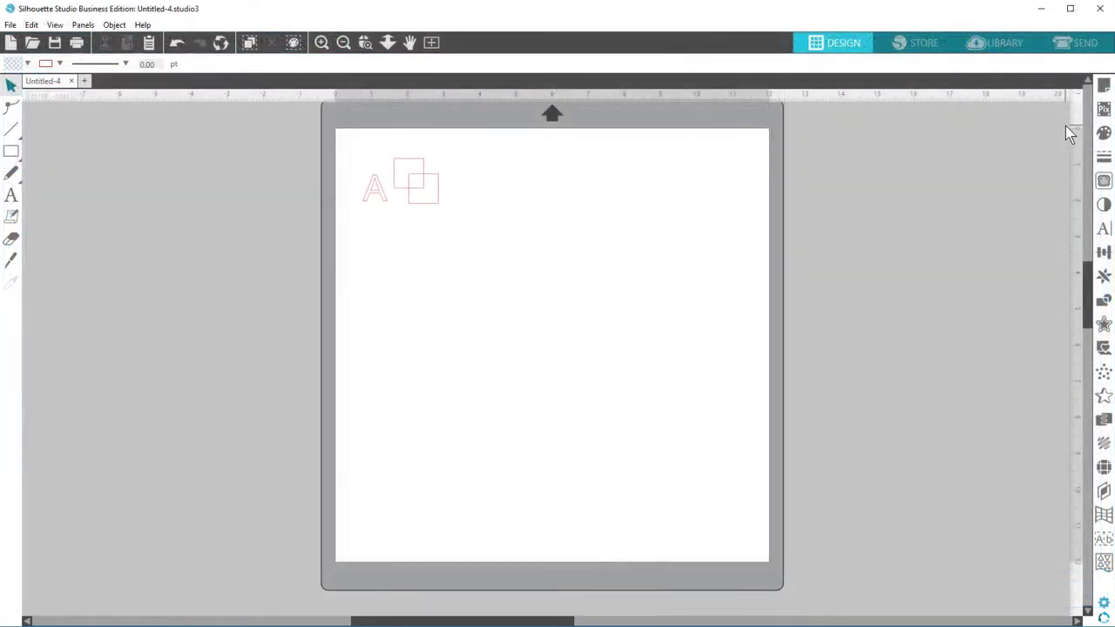
- Select the two overlapping squares on the Design page
left_click(430, 180)
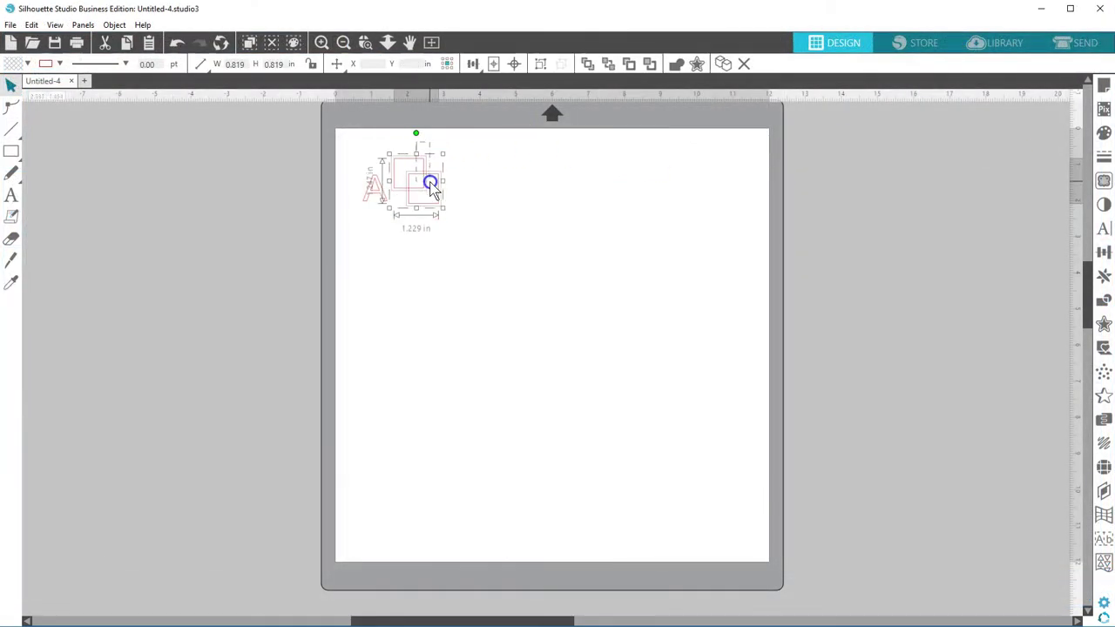